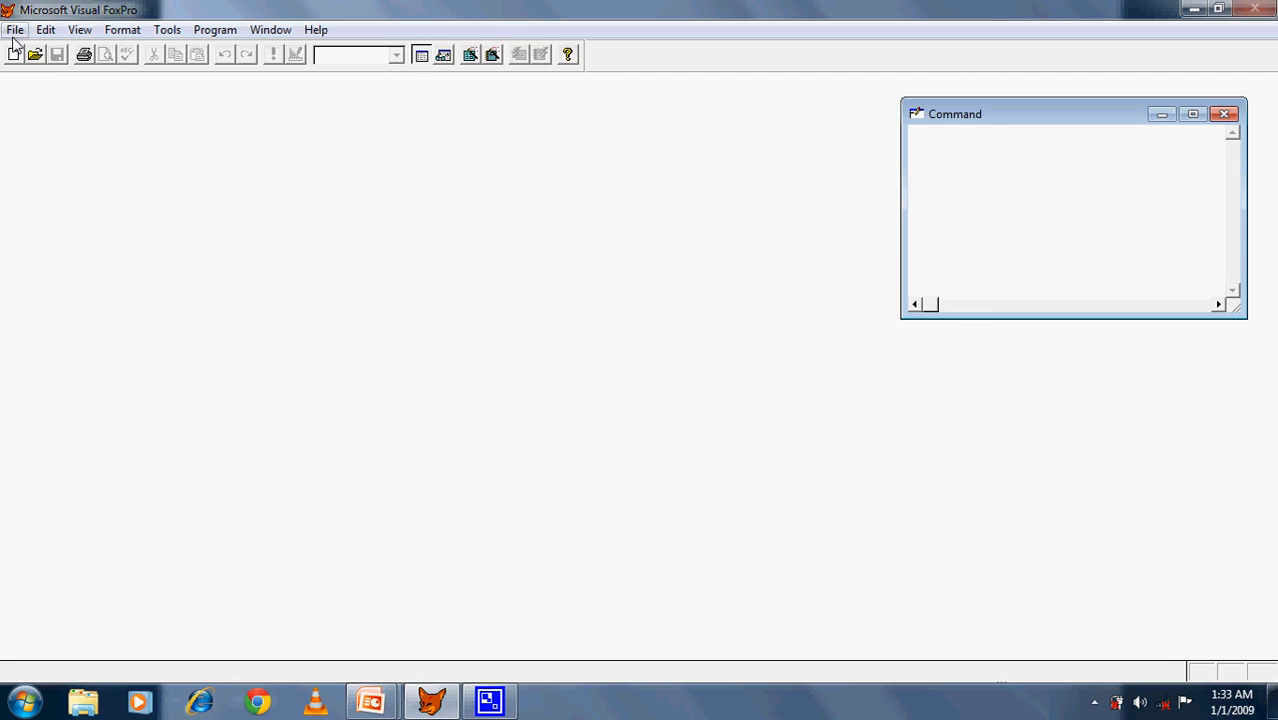
left_click(15, 36)
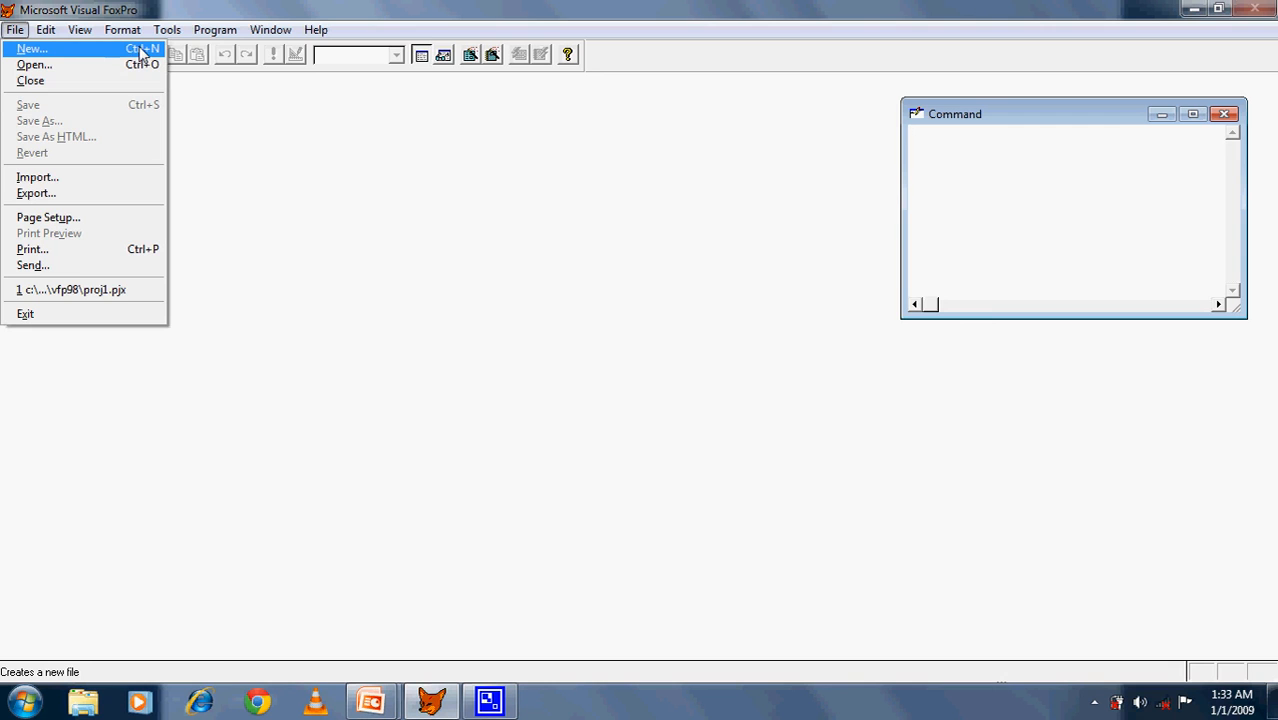
left_click(31, 57)
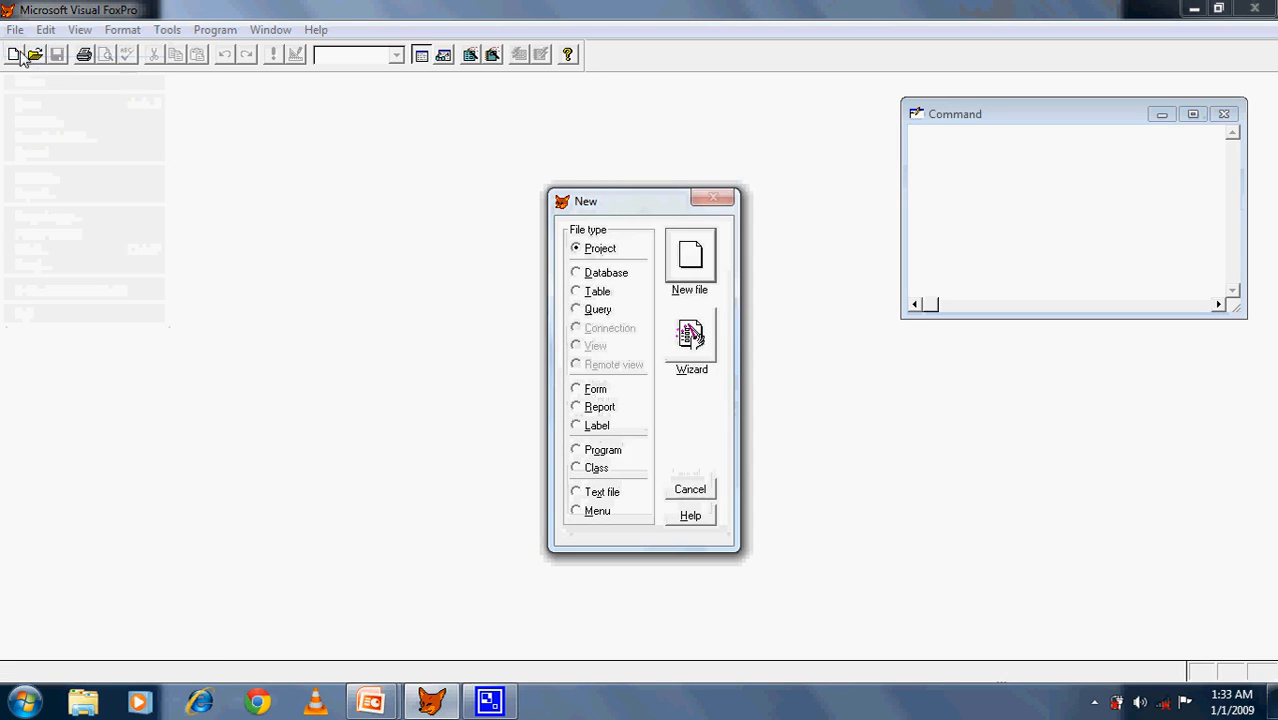
left_click_drag(594, 200, 265, 110)
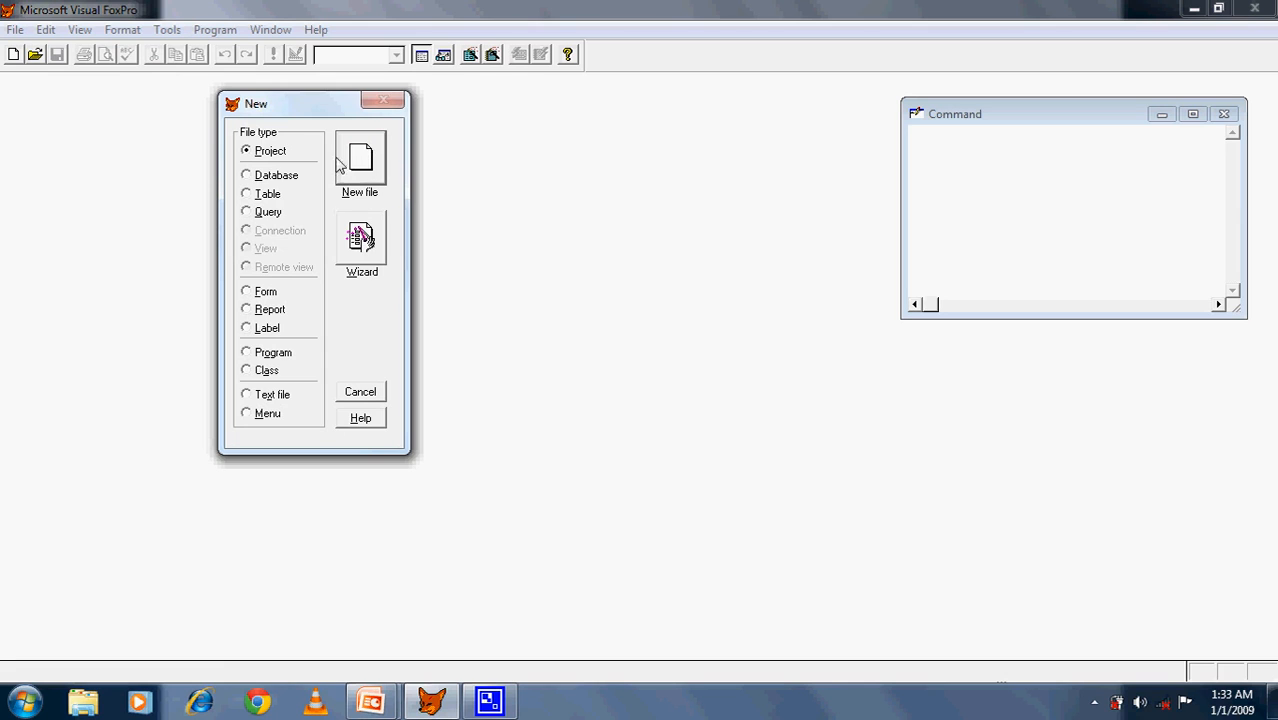
left_click(248, 177)
left_click(246, 196)
left_click(361, 170)
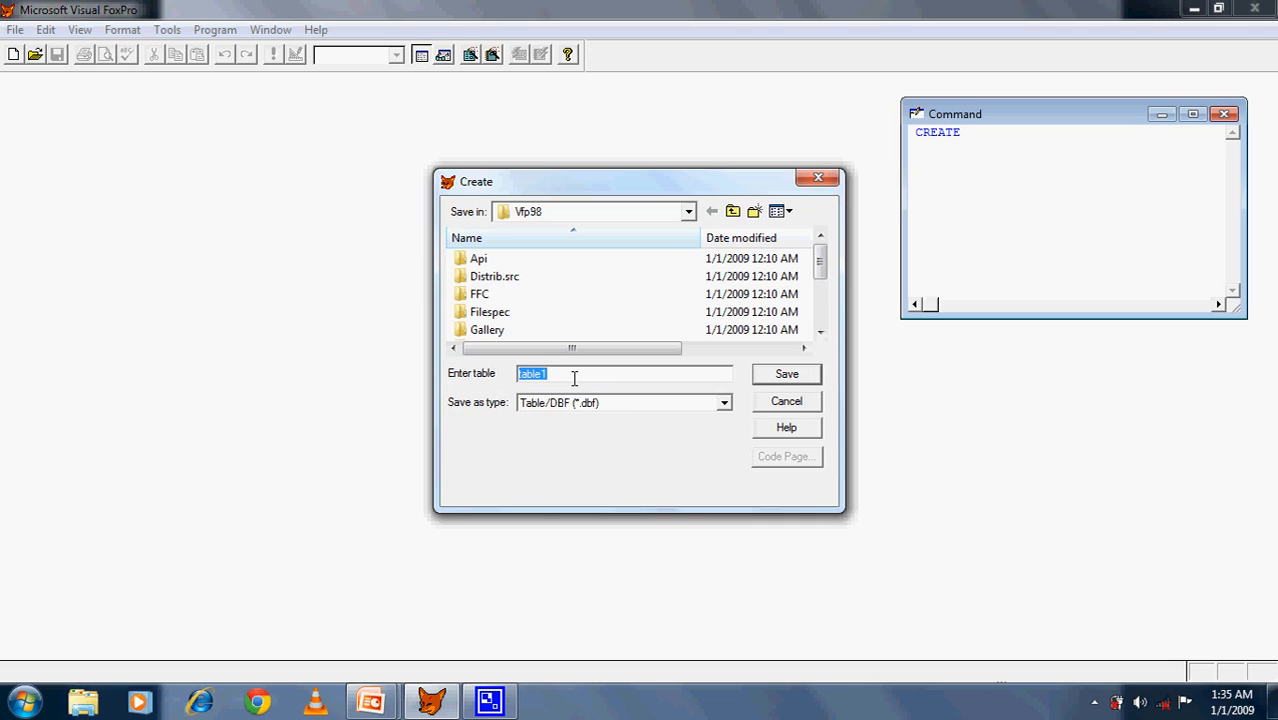
left_click(574, 378)
left_click(787, 375)
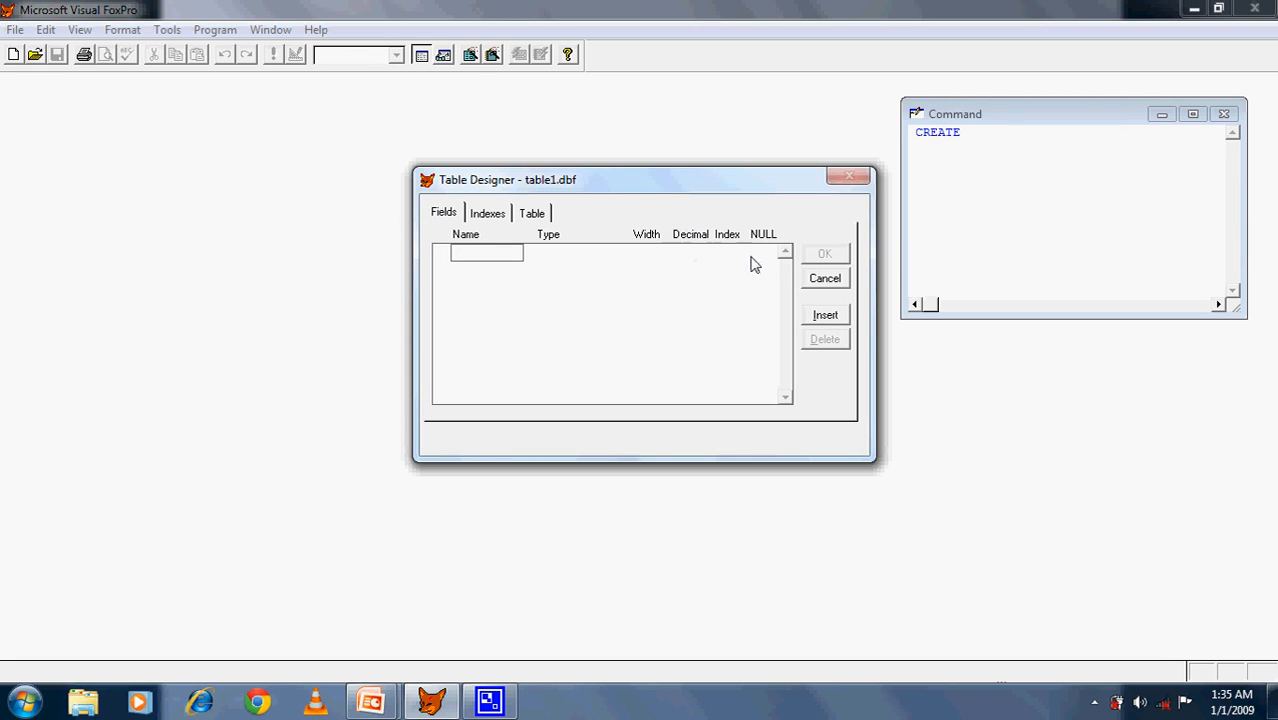
left_click(824, 279)
Step: Start the Table Wizard to create a new table
left_click(15, 29)
left_click(27, 50)
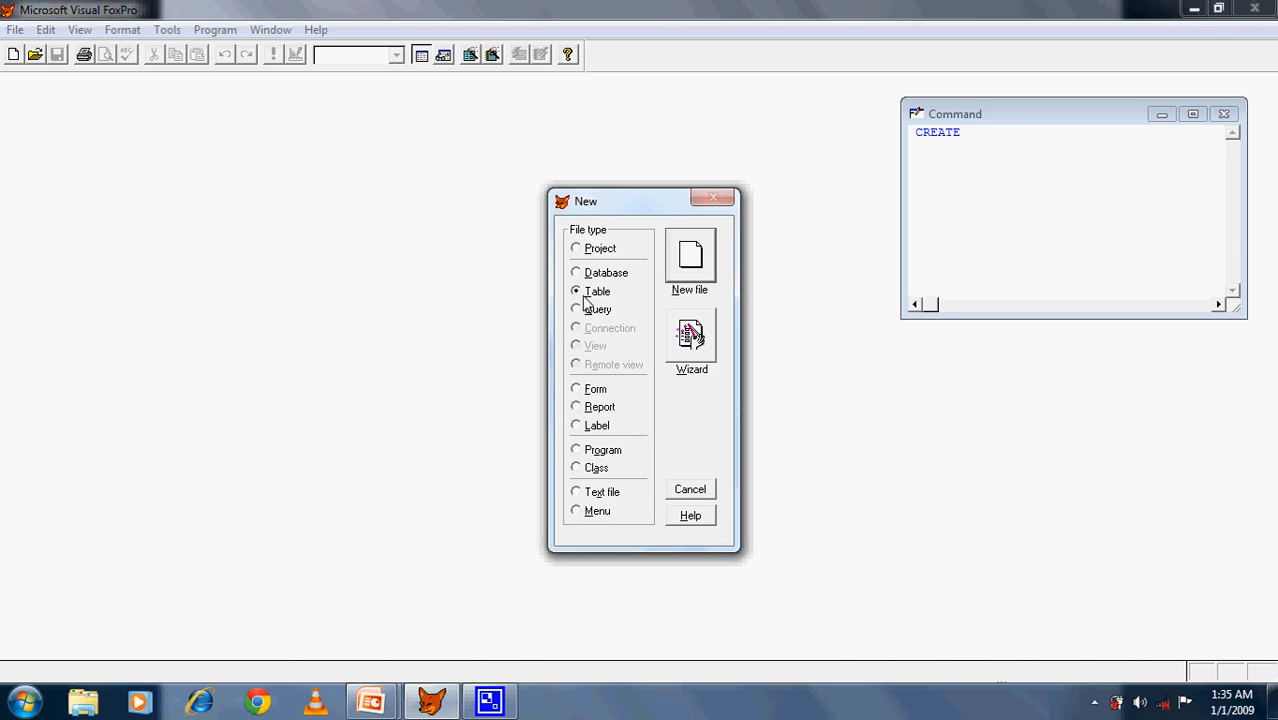
left_click(690, 338)
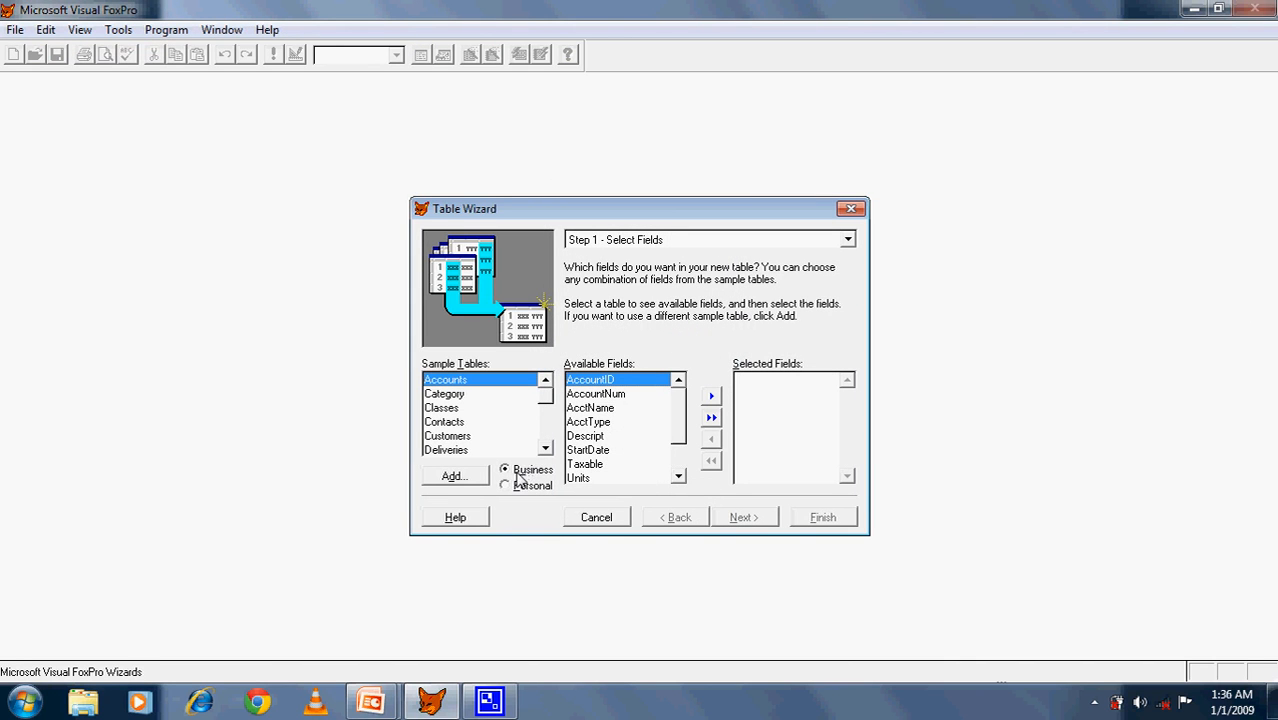
Step: Look through the Personal and Business sample tables, and select Customers from the Business samples
left_click(532, 488)
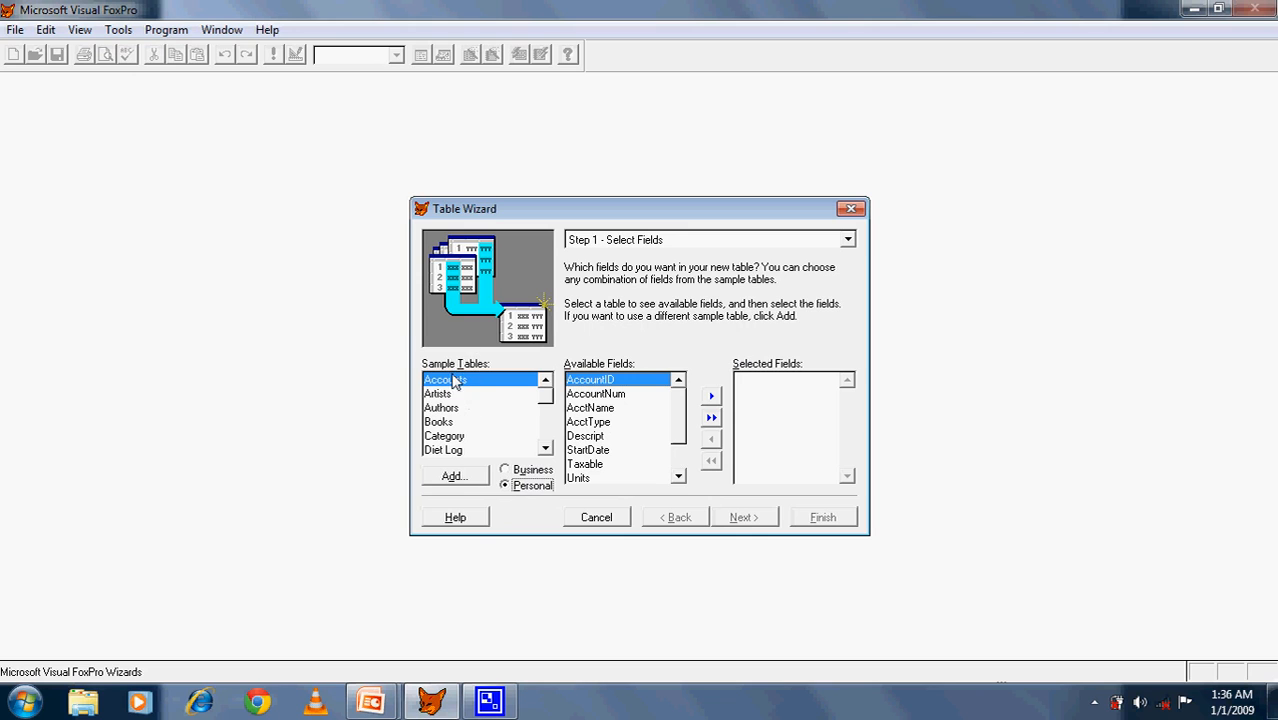
left_click_drag(549, 394, 549, 440)
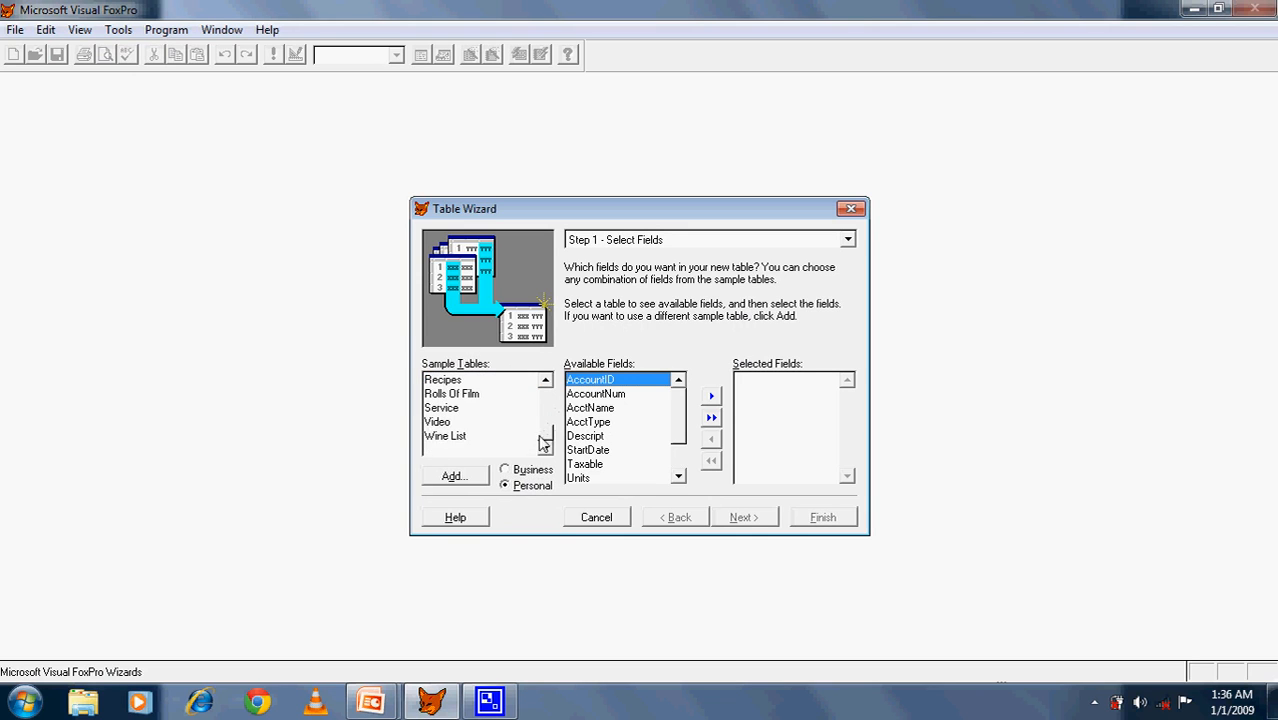
left_click(519, 470)
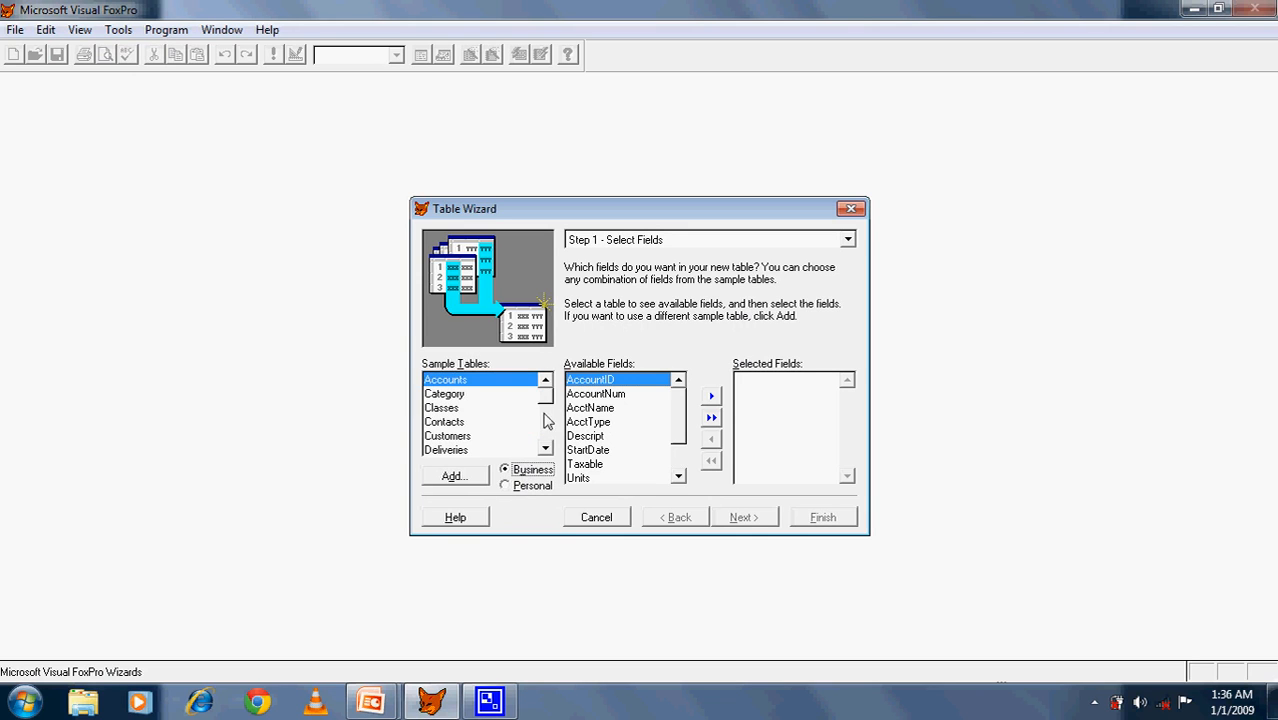
mouse_move(548, 396)
left_mouse_down()
mouse_move(547, 447)
mouse_move(549, 402)
left_mouse_up()
left_click(460, 438)
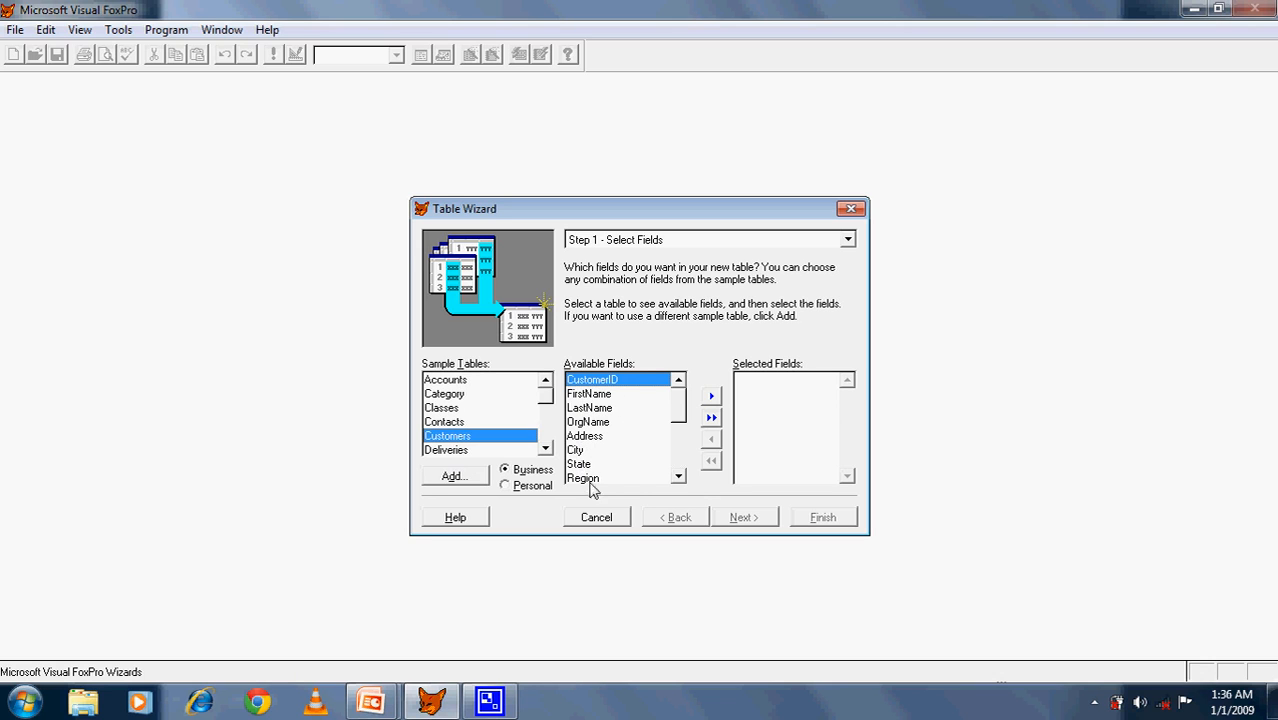
Step: Add the fields CustomerID, FirstName, LastName, Address, City, State and PhoneNum to the new table and continue to the database choice
left_click(679, 477)
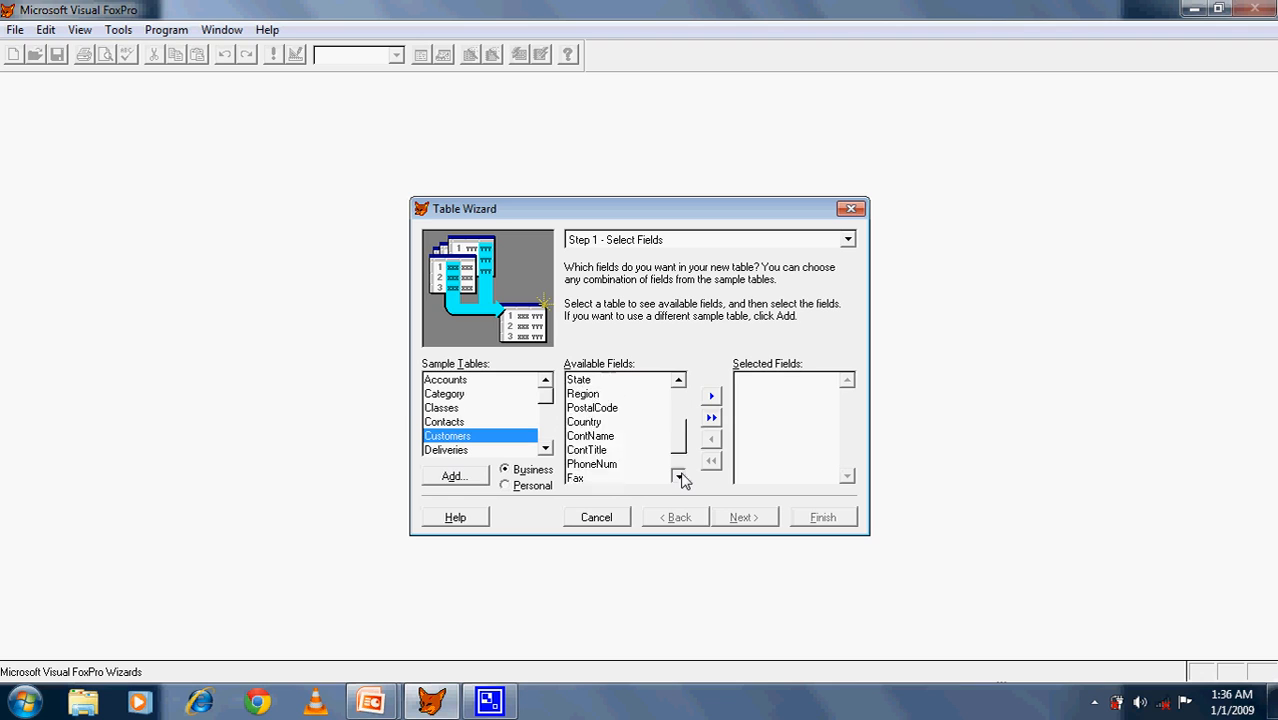
left_click_drag(687, 458, 688, 408)
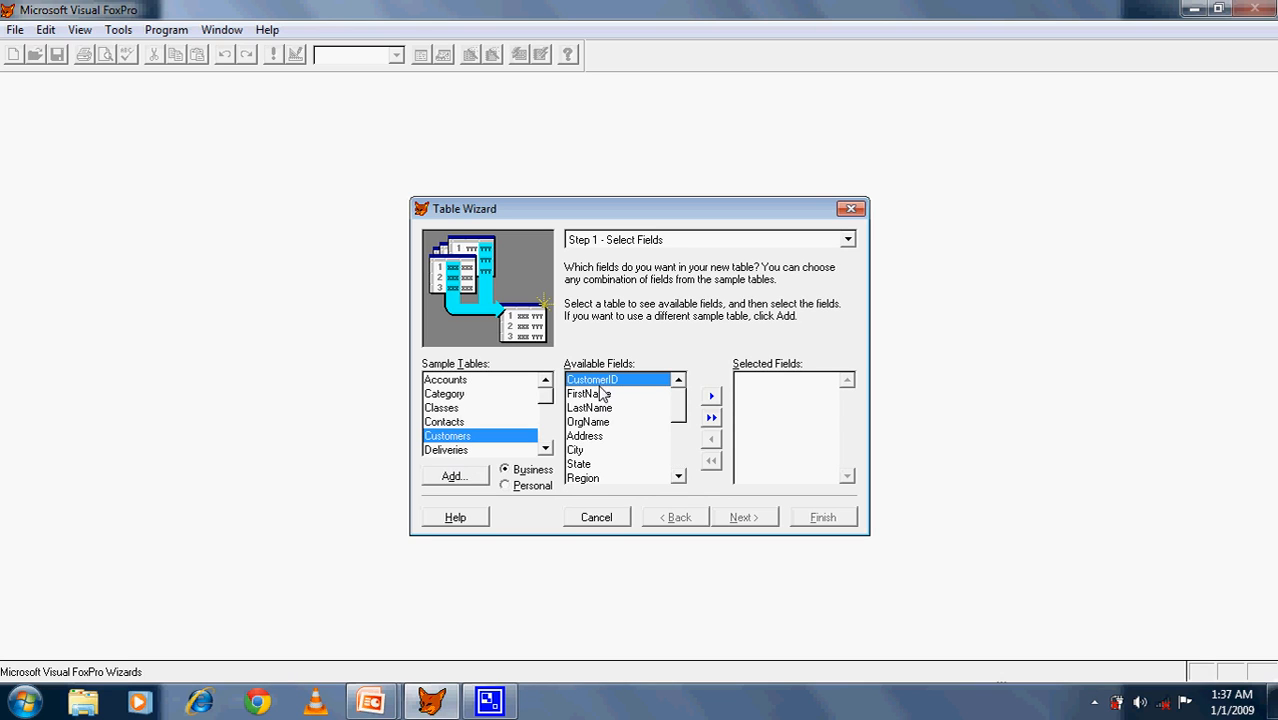
left_click(711, 397)
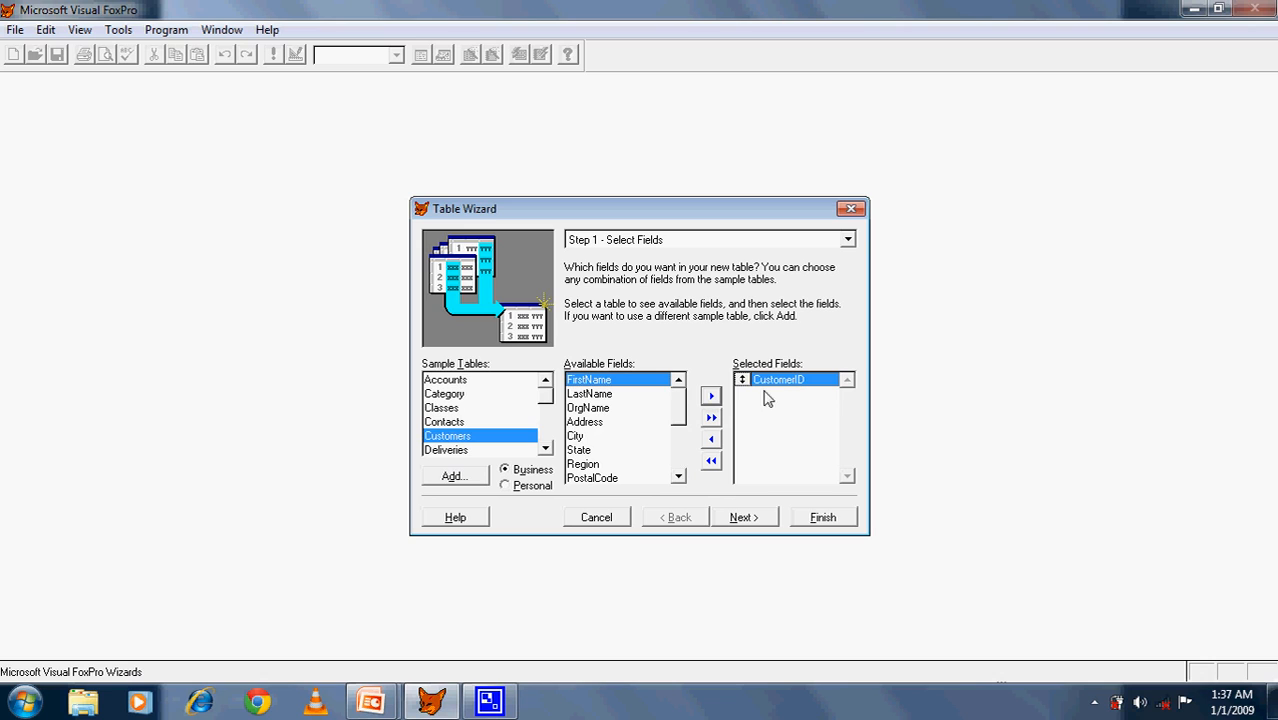
left_click(710, 398)
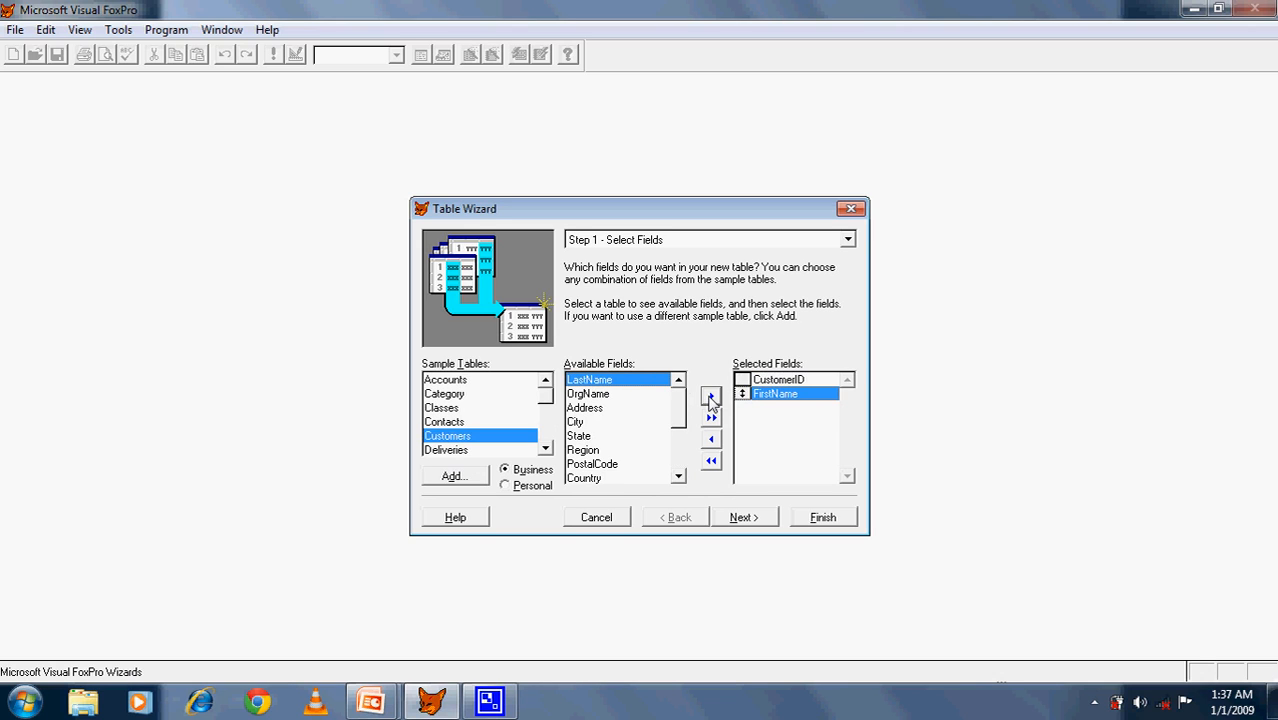
left_click(711, 397)
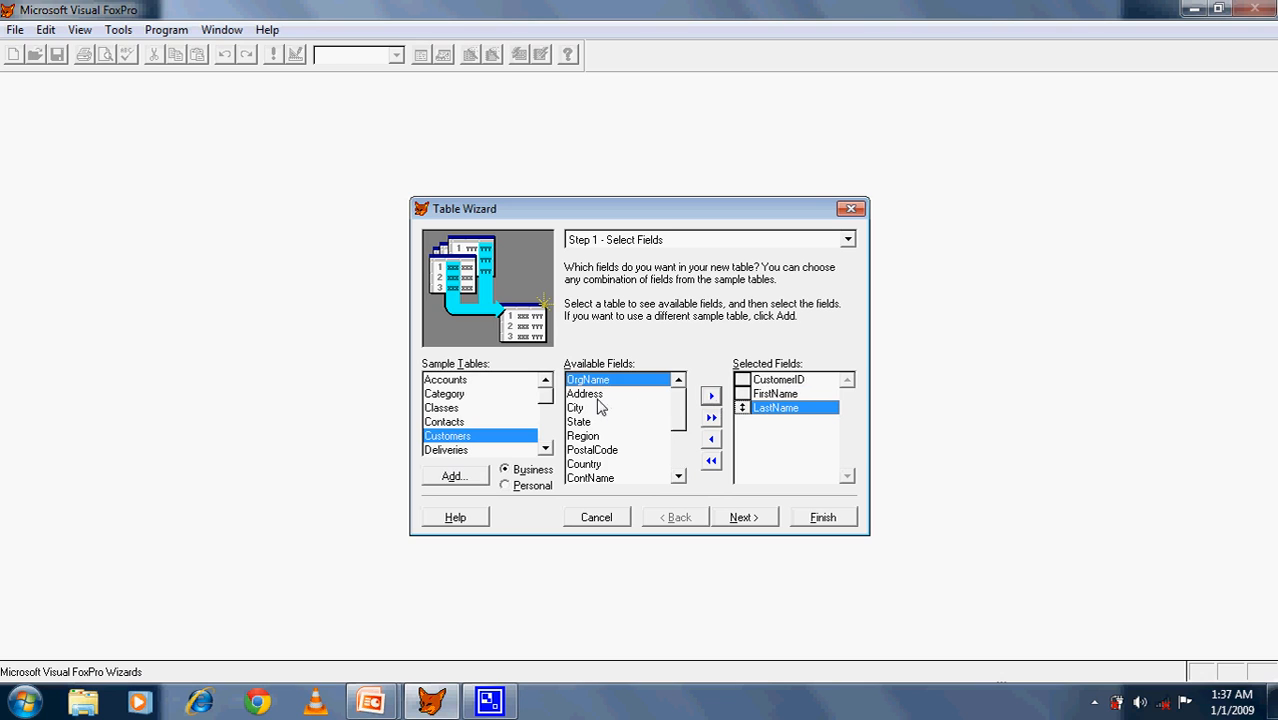
left_click(600, 395)
left_click(711, 397)
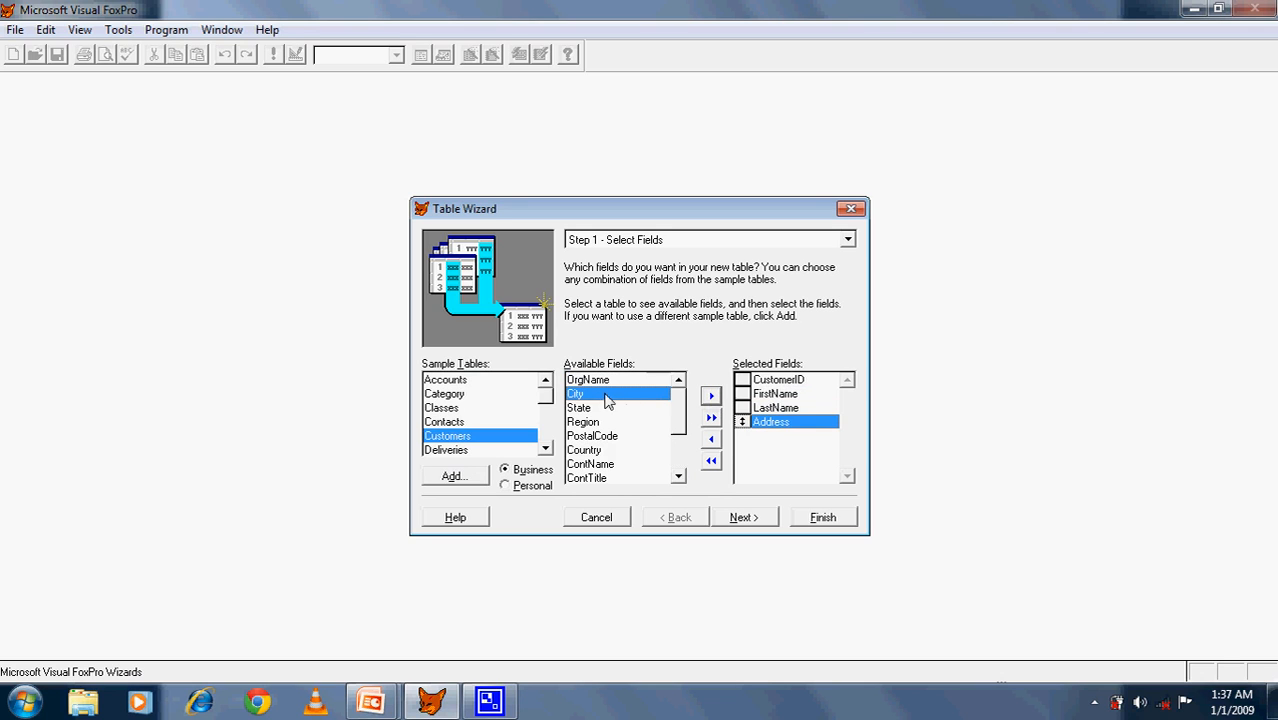
left_click(711, 397)
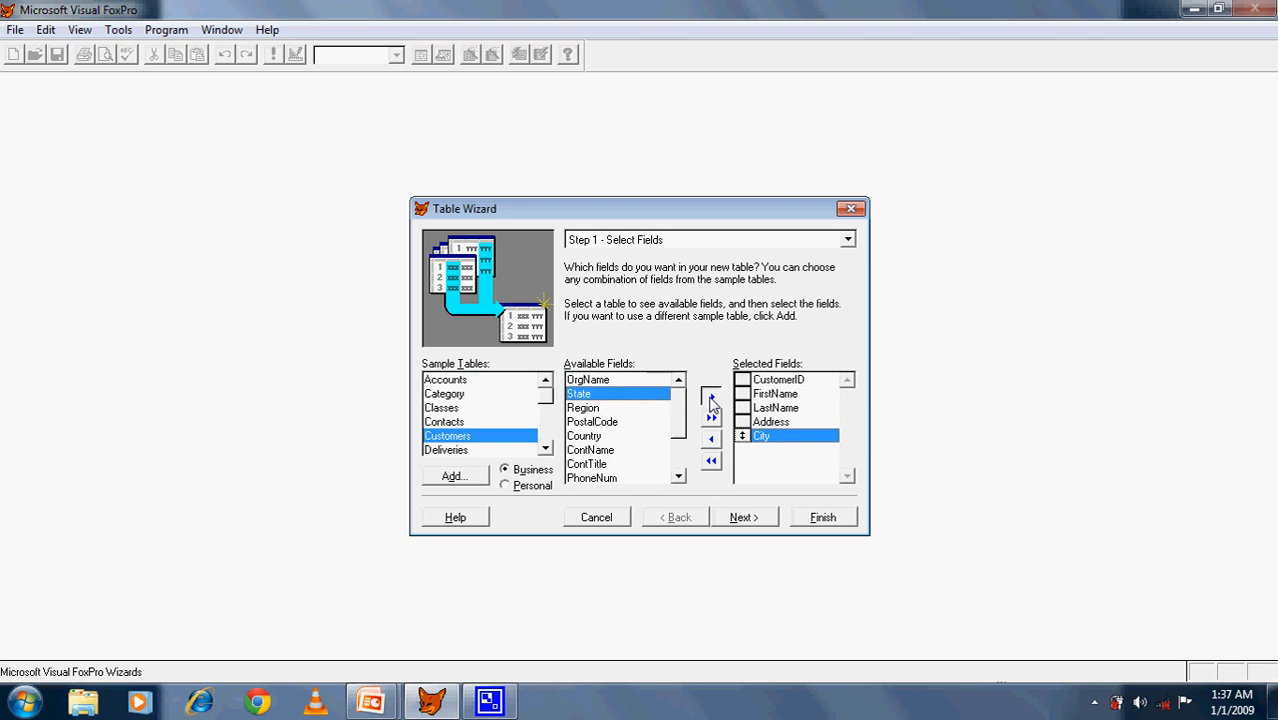
left_click(711, 397)
left_click(595, 464)
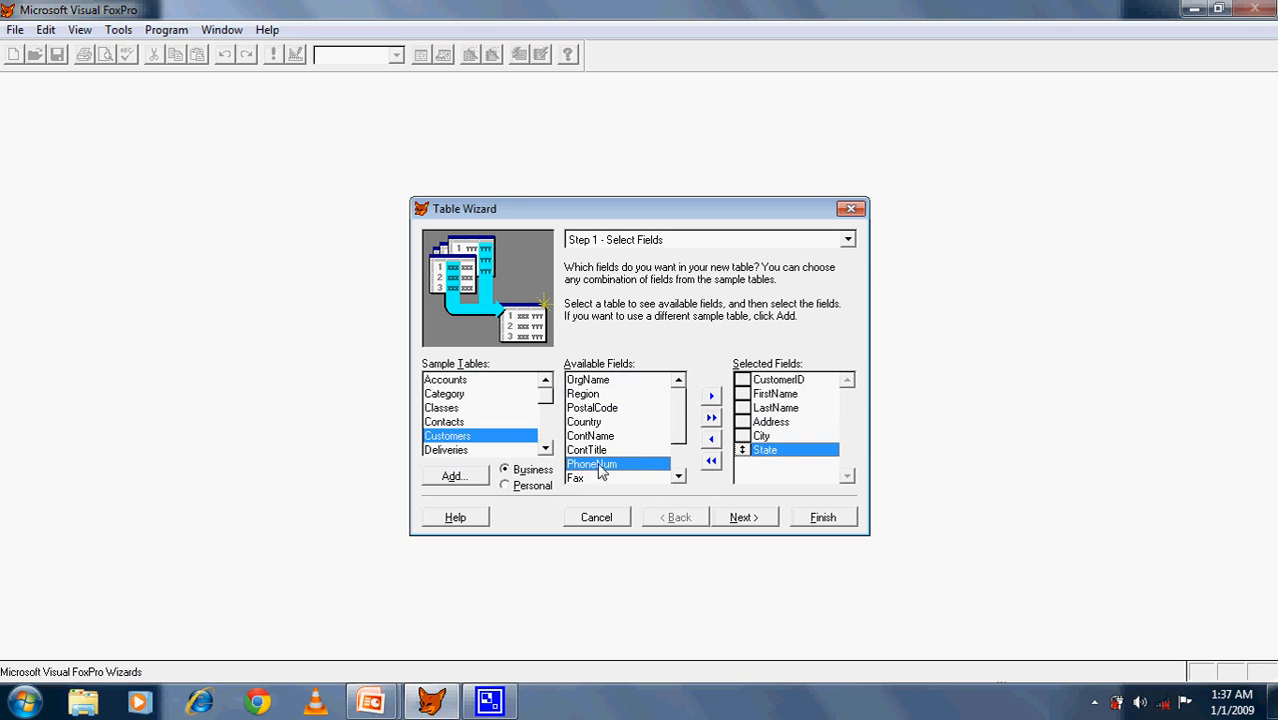
left_click(711, 396)
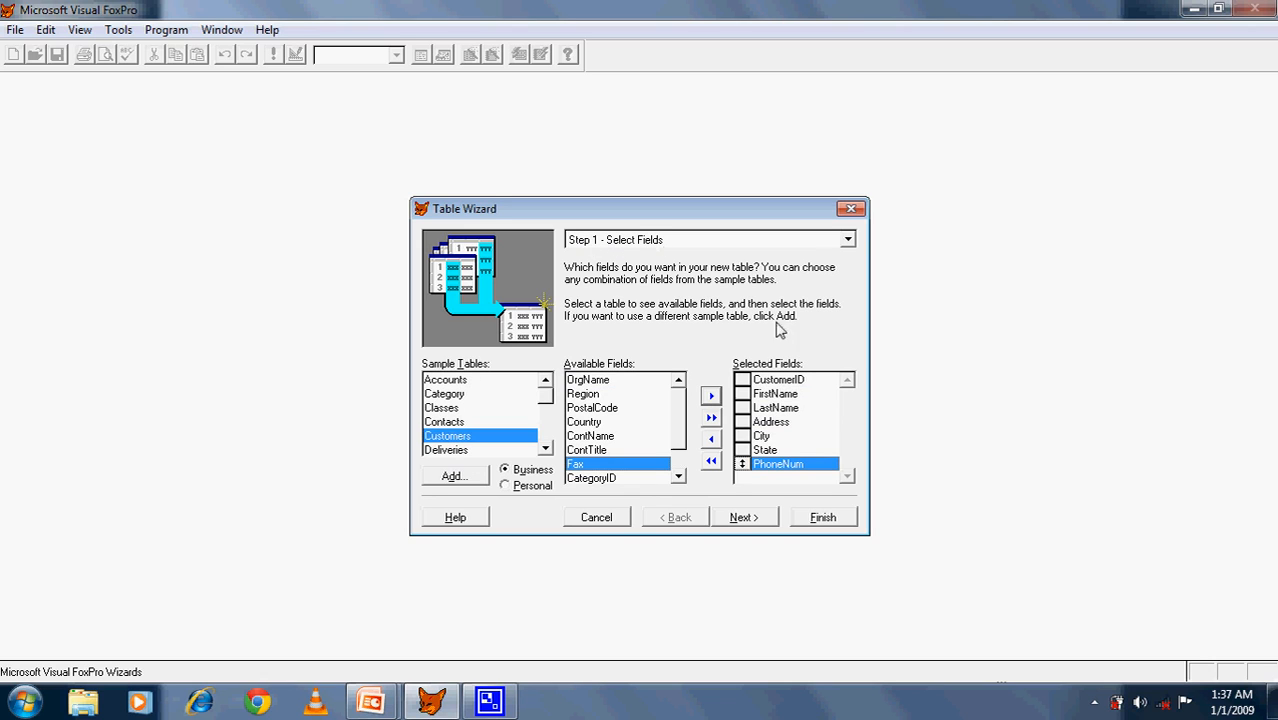
left_click(741, 518)
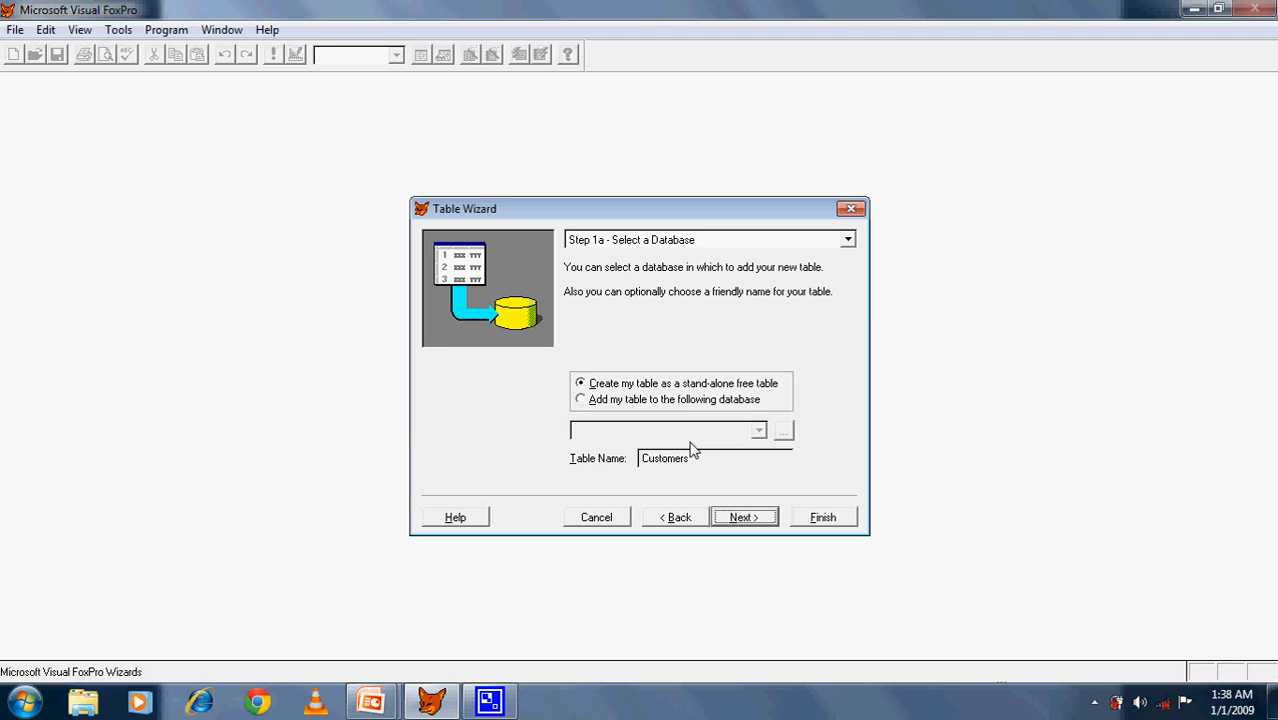
left_click(581, 399)
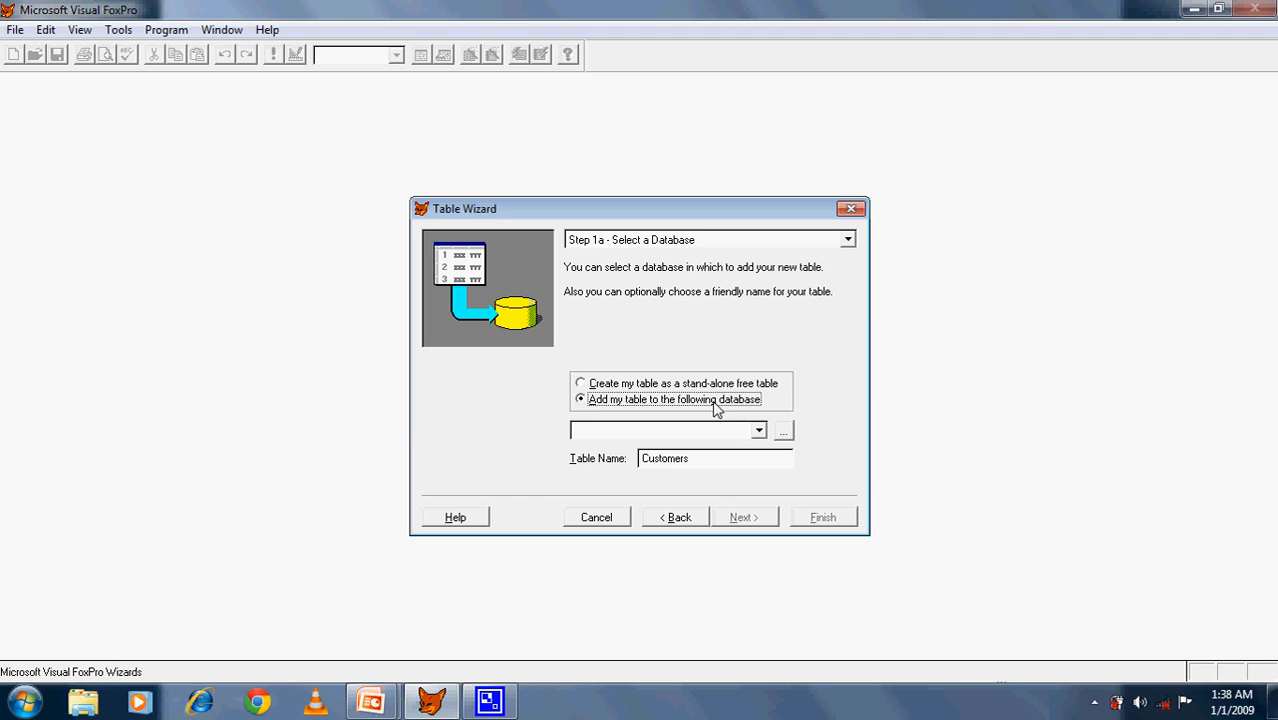
left_click(785, 433)
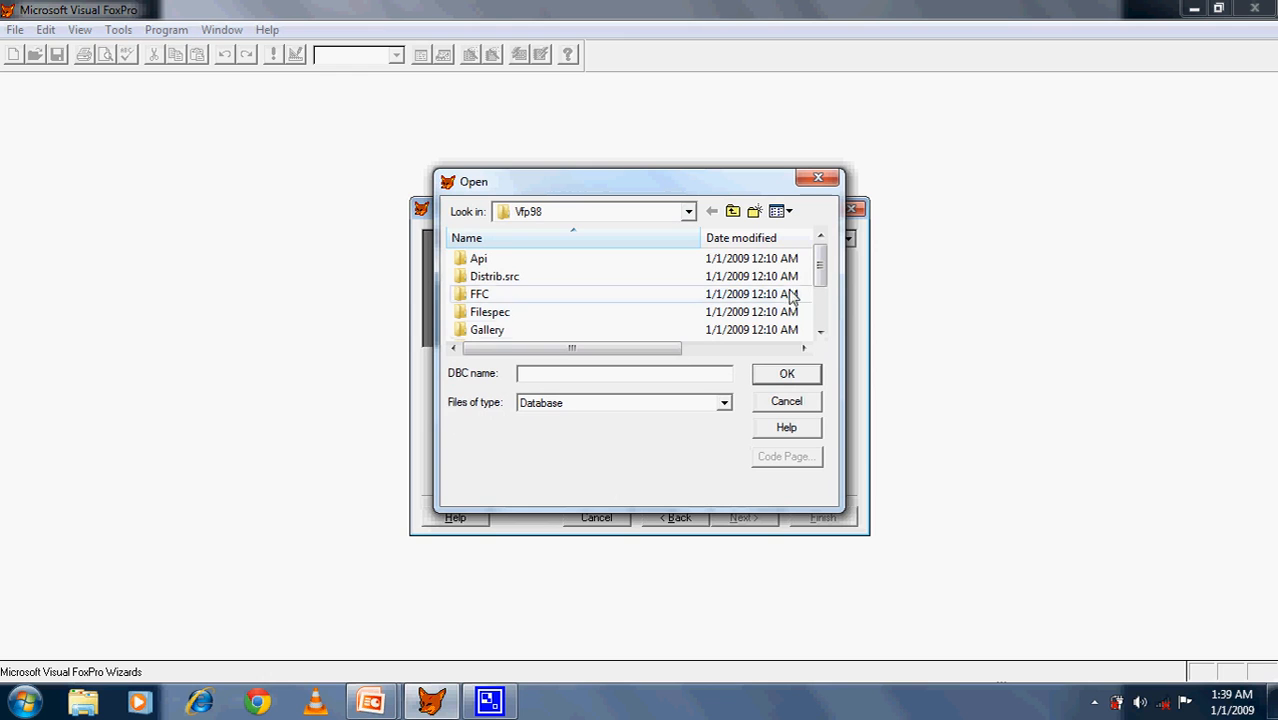
left_click_drag(819, 265, 818, 308)
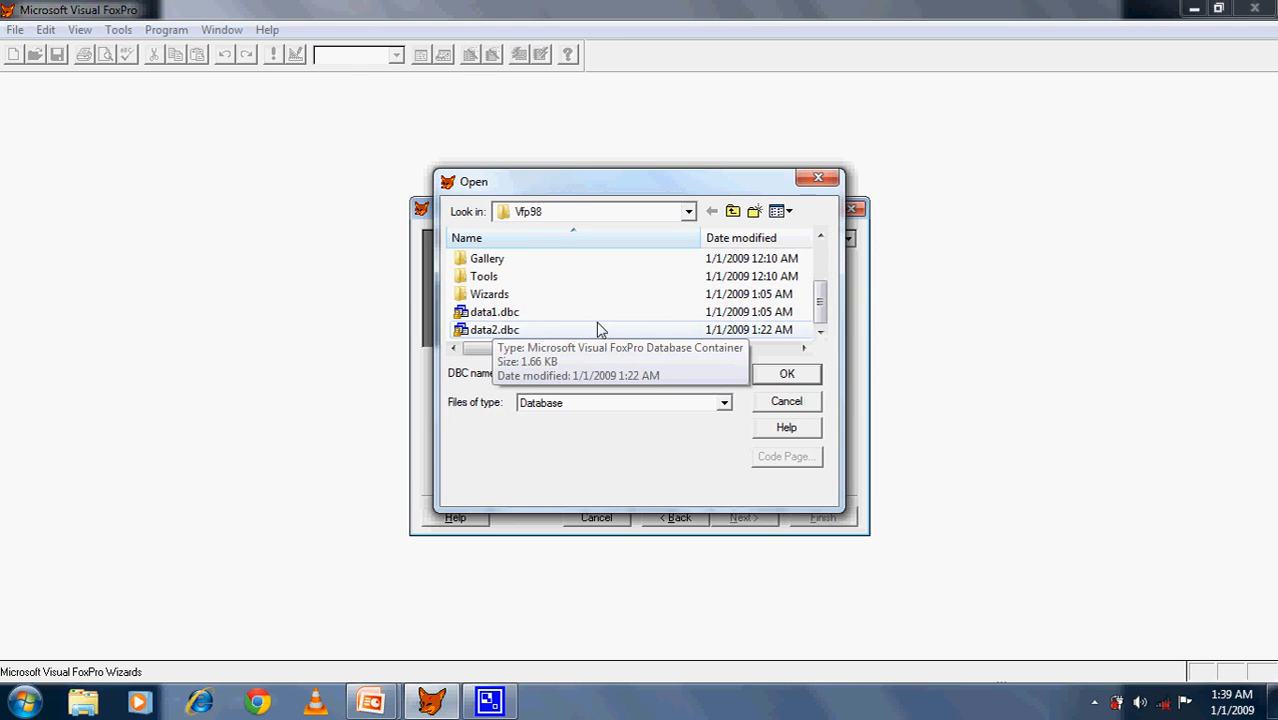
left_click(795, 403)
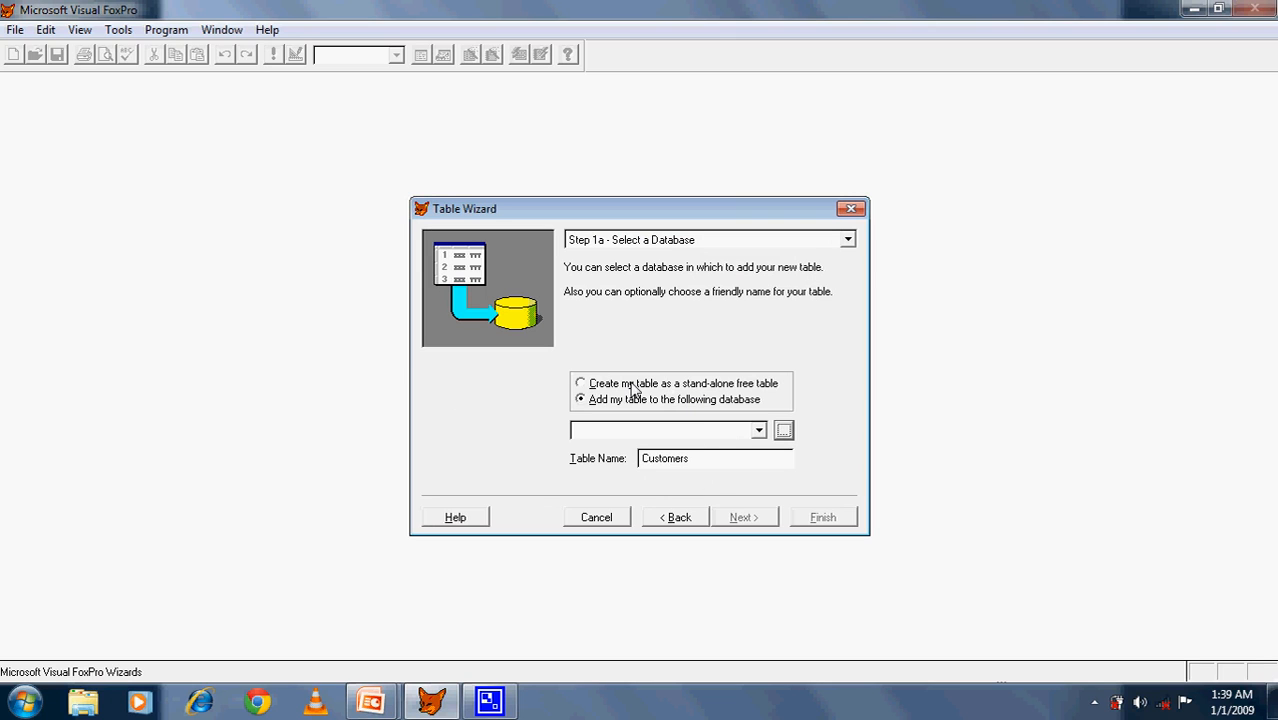
Step: Create Customers as a stand-alone free table and continue to the field settings
left_click(588, 386)
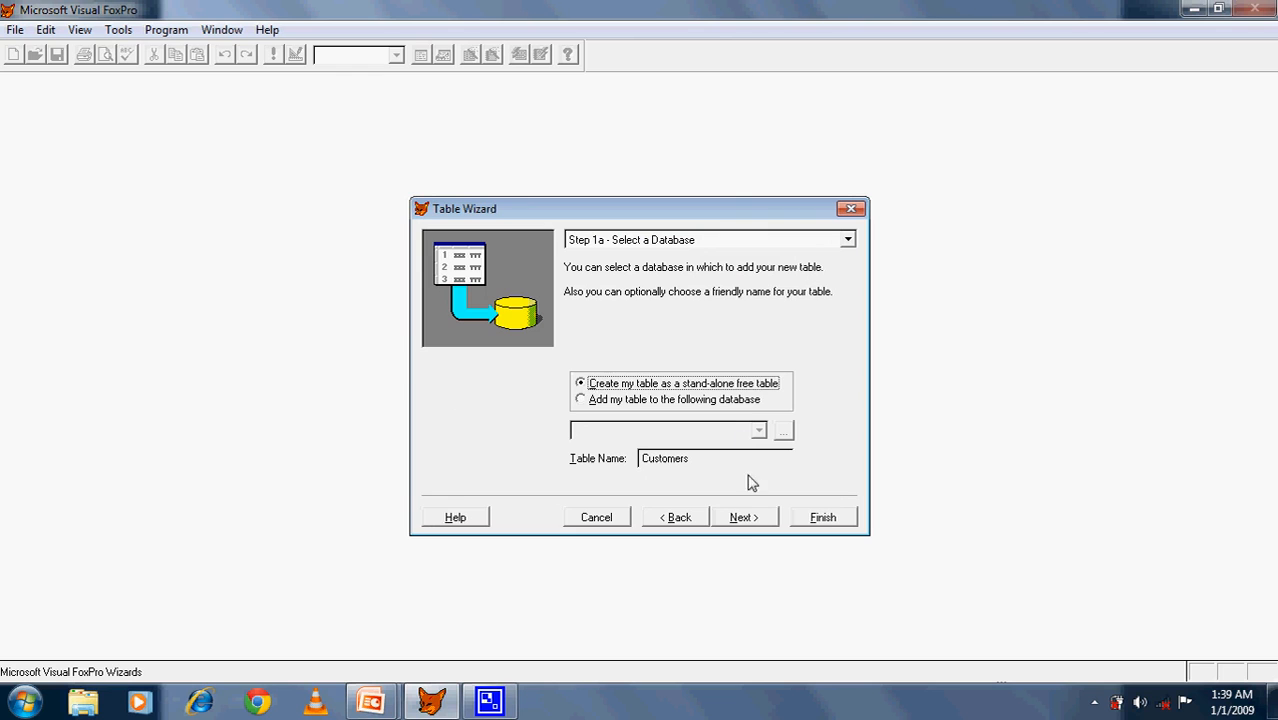
left_click(746, 518)
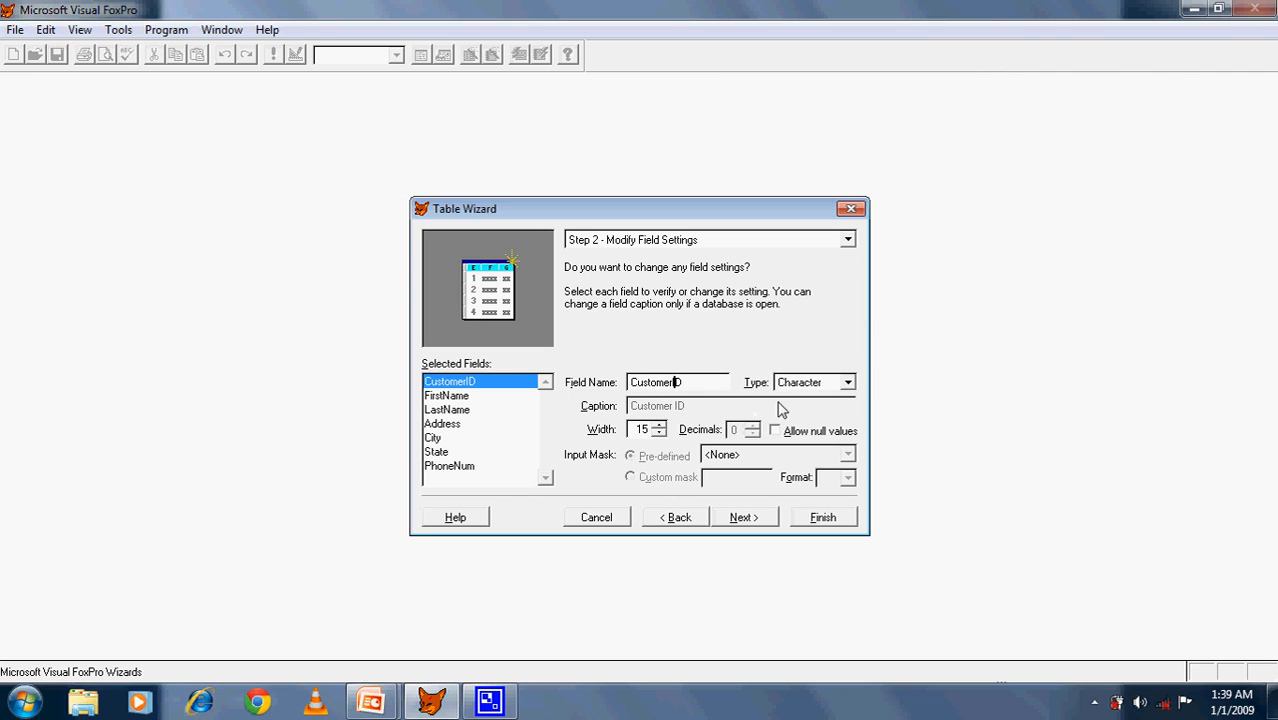
Step: Review the name, type and width settings of every selected field, from CustomerID through PhoneNum
left_click(684, 382)
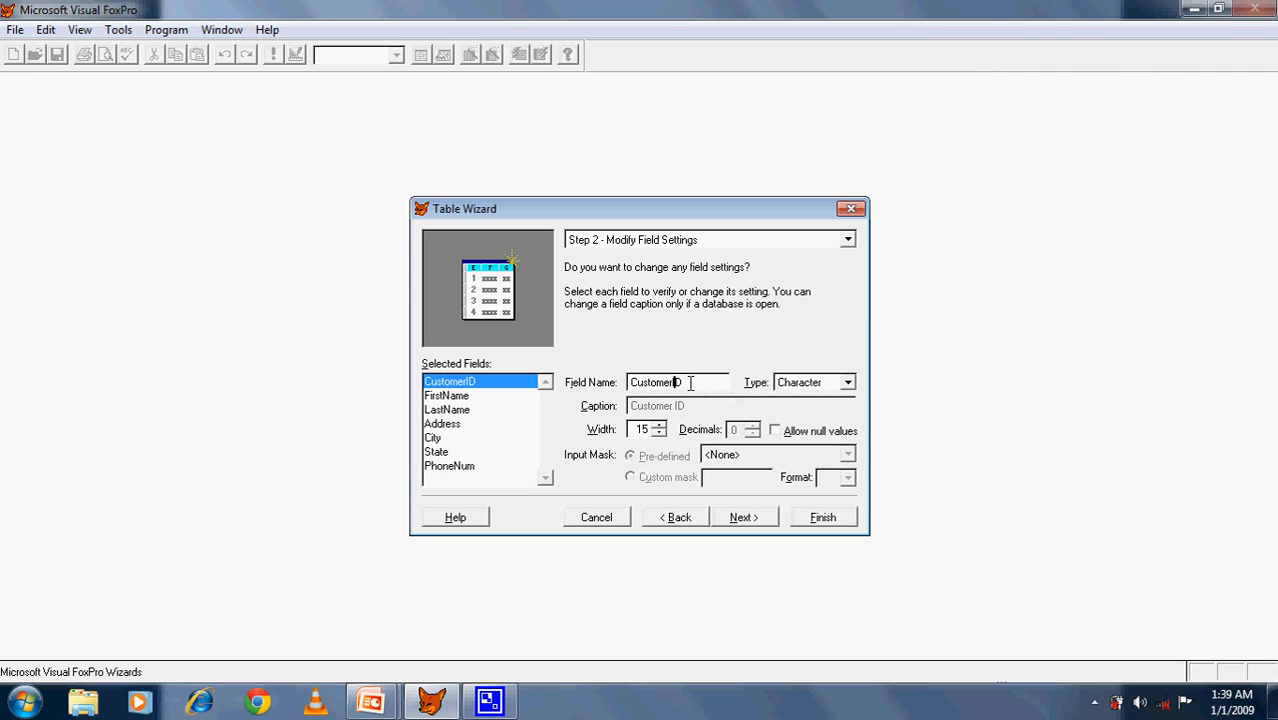
left_click(847, 382)
left_click(746, 329)
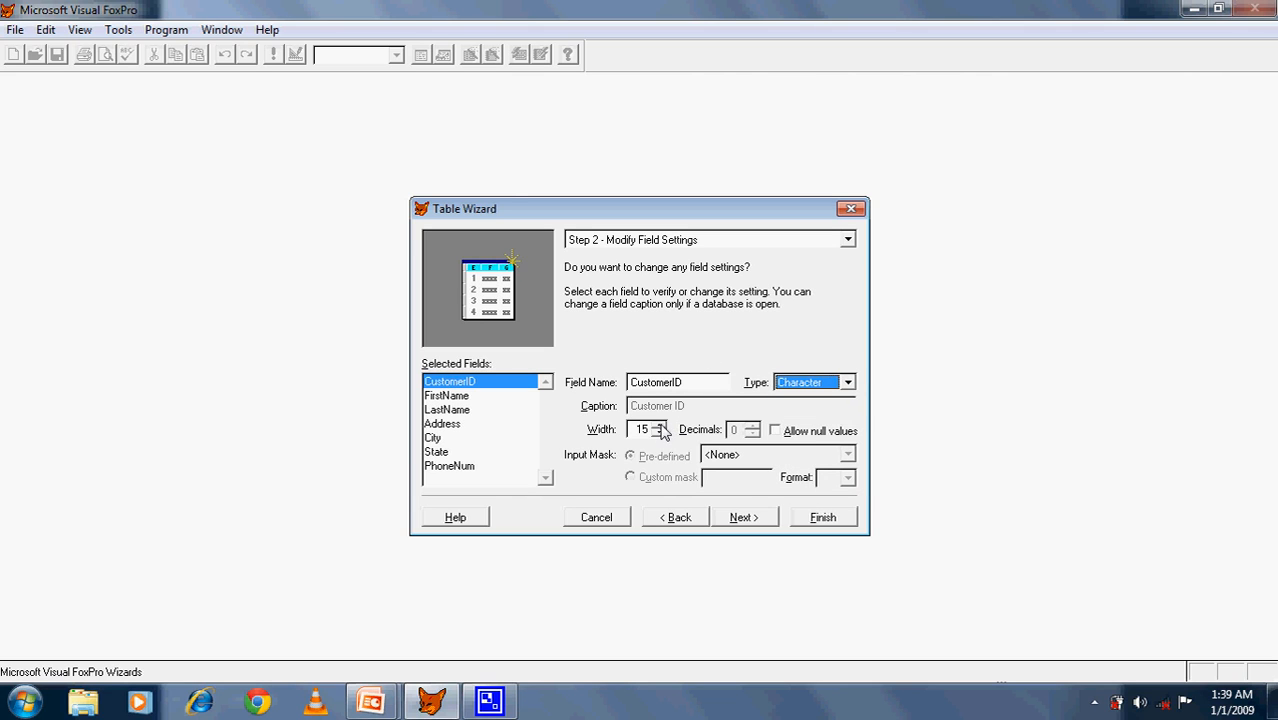
left_click(460, 398)
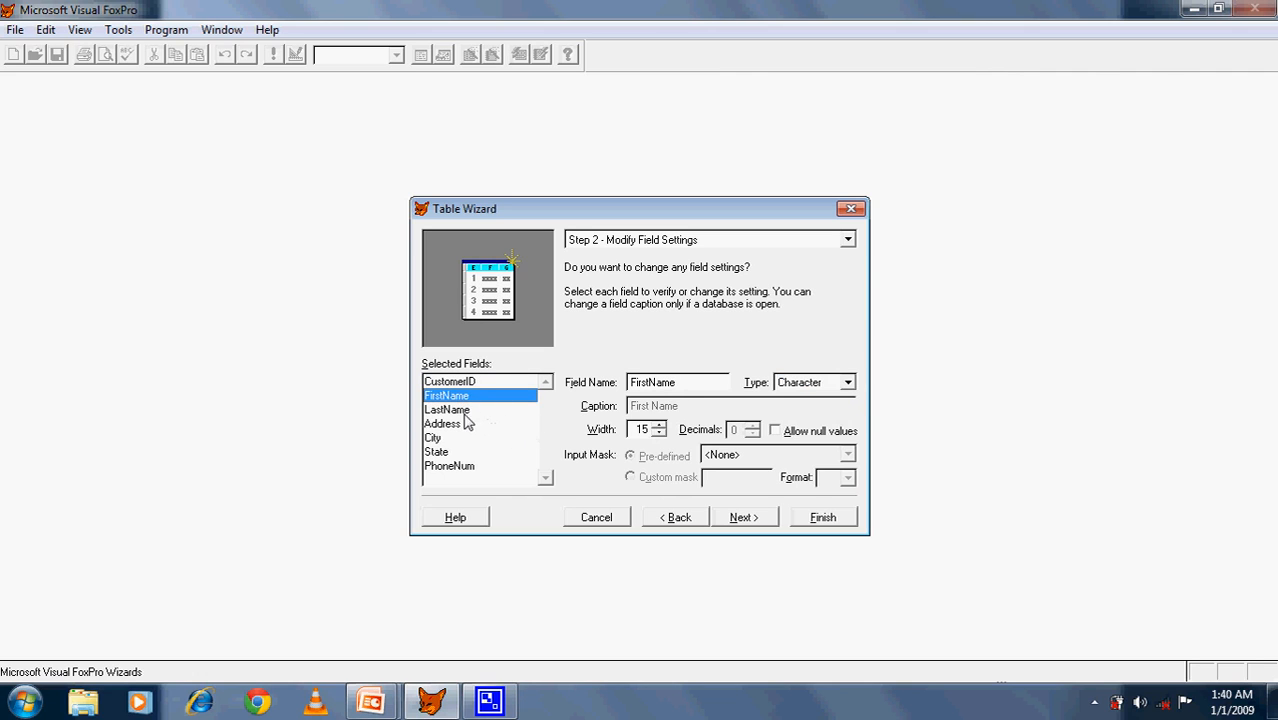
left_click(465, 414)
left_click(456, 425)
left_click(450, 438)
left_click(452, 451)
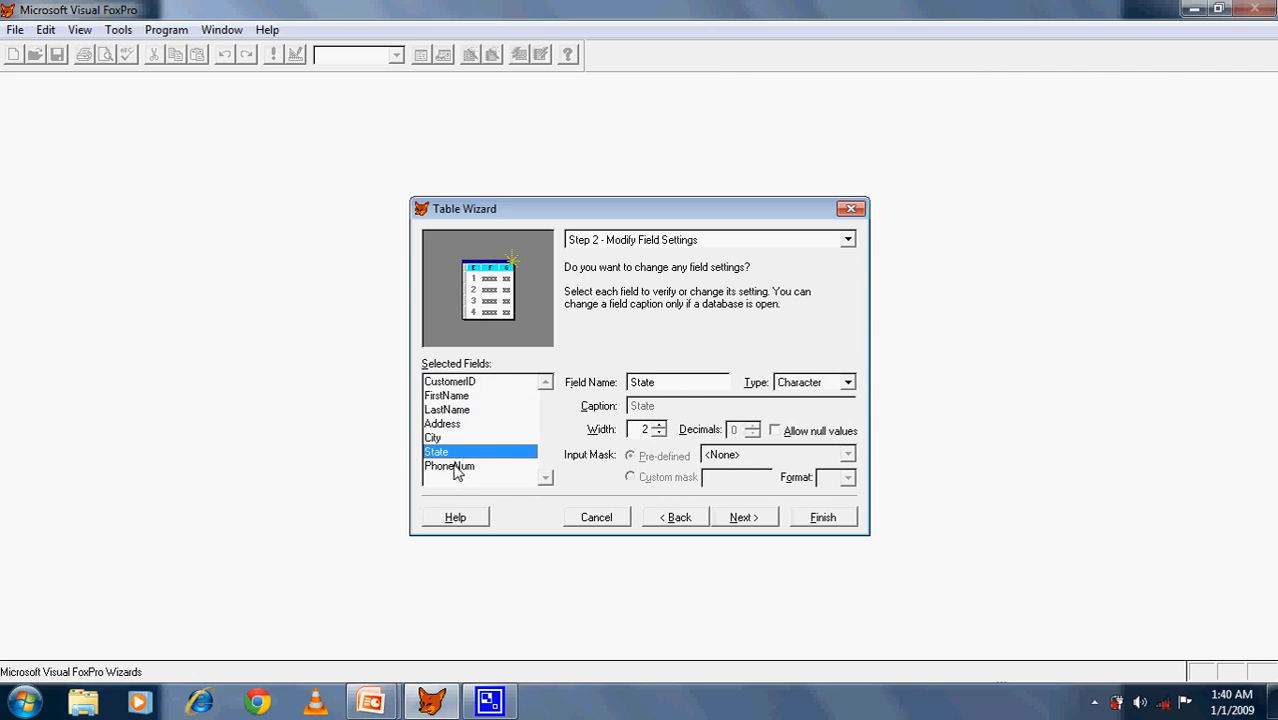
left_click(455, 468)
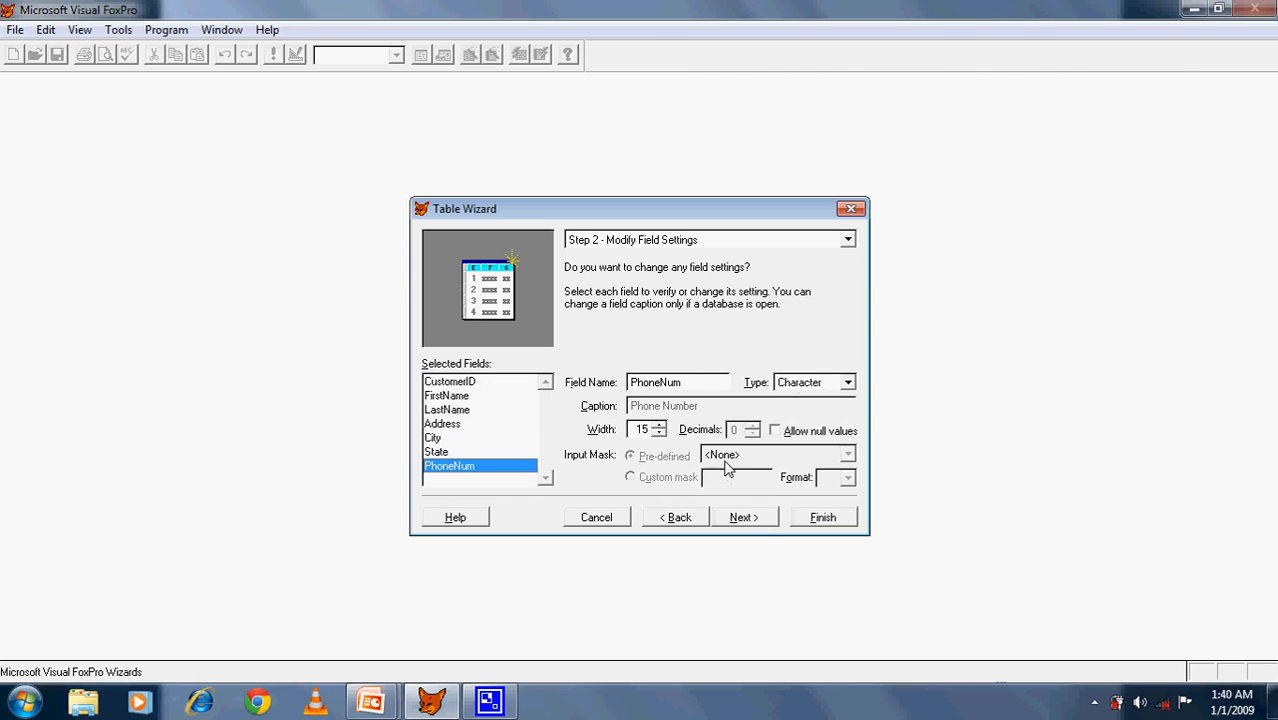
Step: Accept the field settings, continue to indexing, and look through the fields offered as indexes
left_click(743, 517)
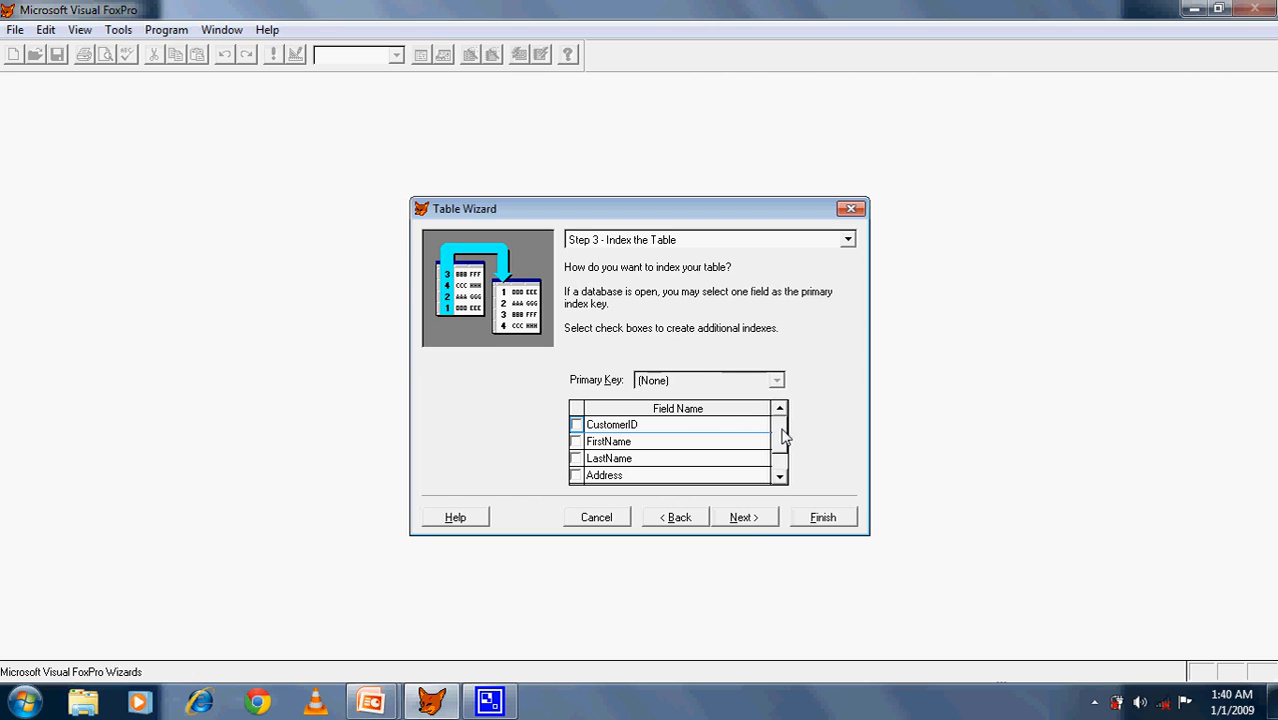
scroll(784, 437, "down", 1)
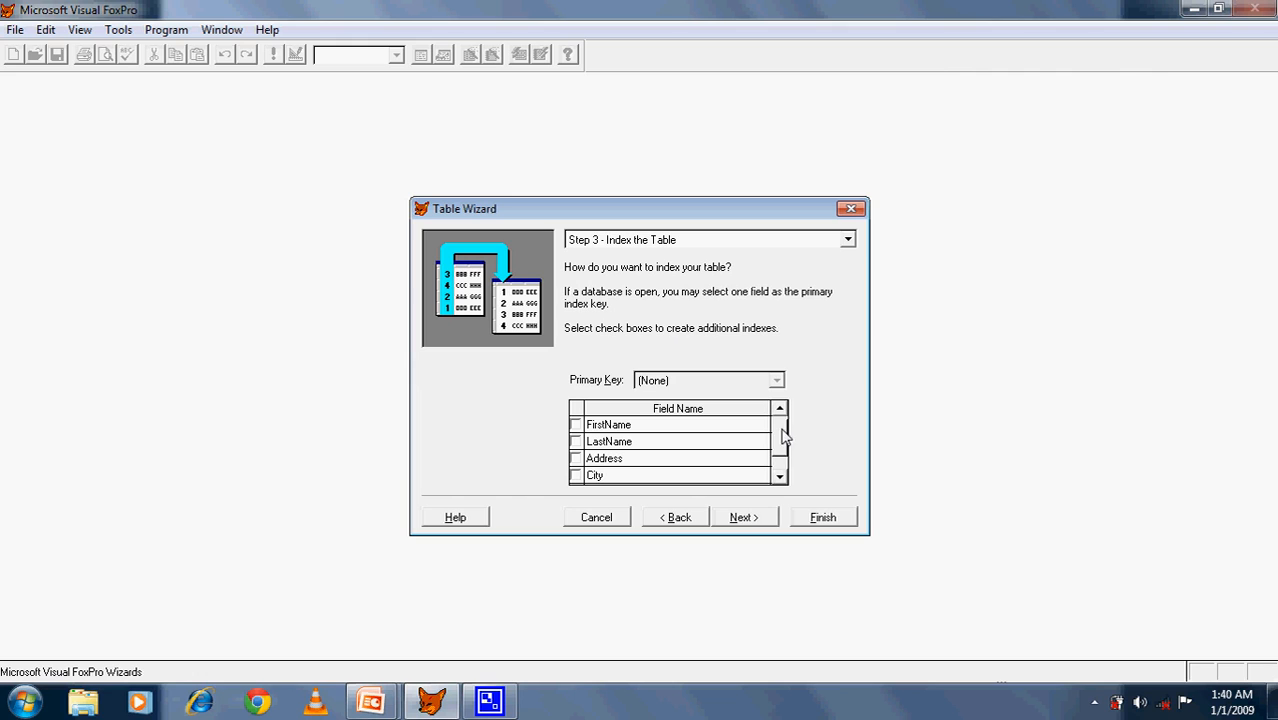
left_click(779, 408)
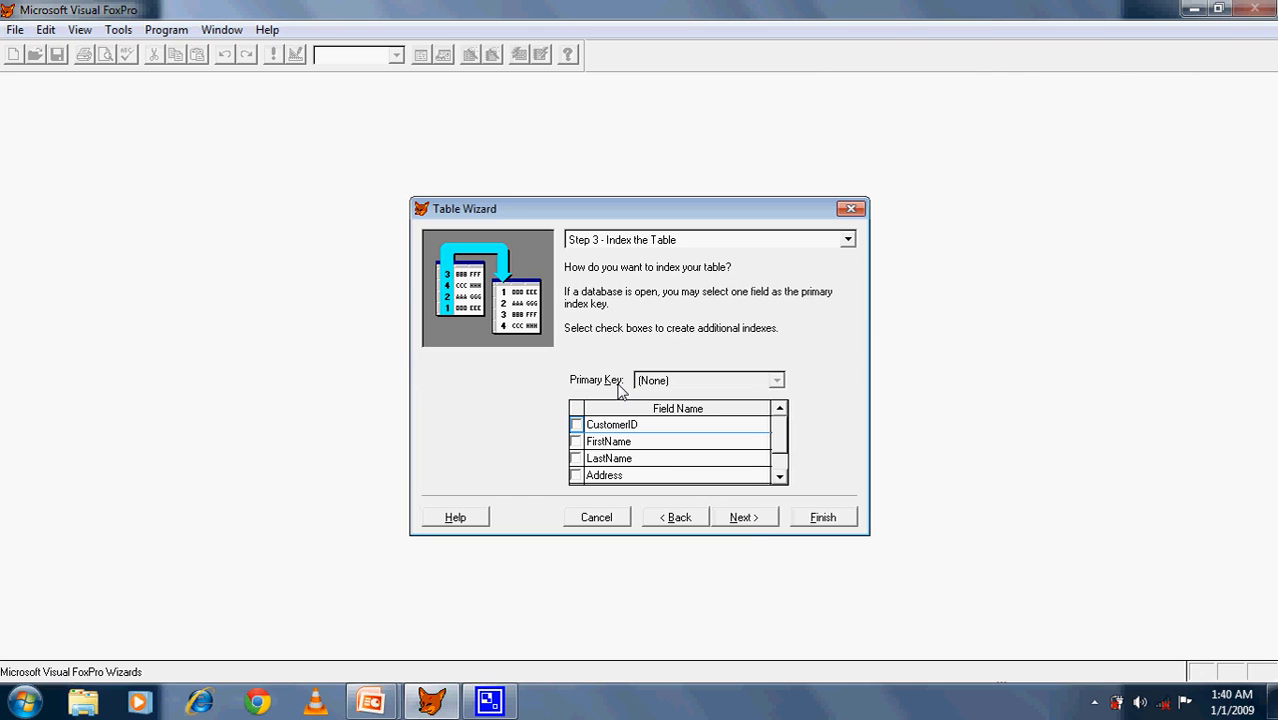
Step: Index the table on CustomerID, and finish by saving it for later use as customers in the Vfp98 folder
left_click(577, 426)
left_click(745, 518)
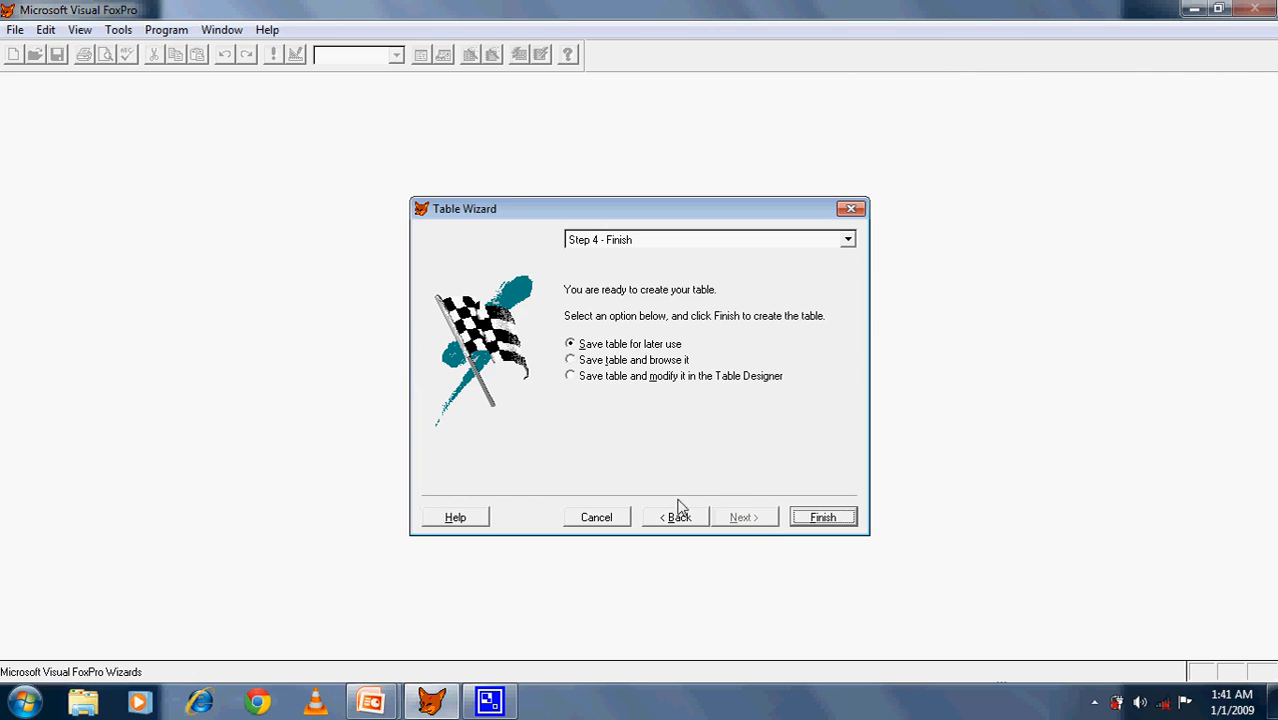
left_click(833, 521)
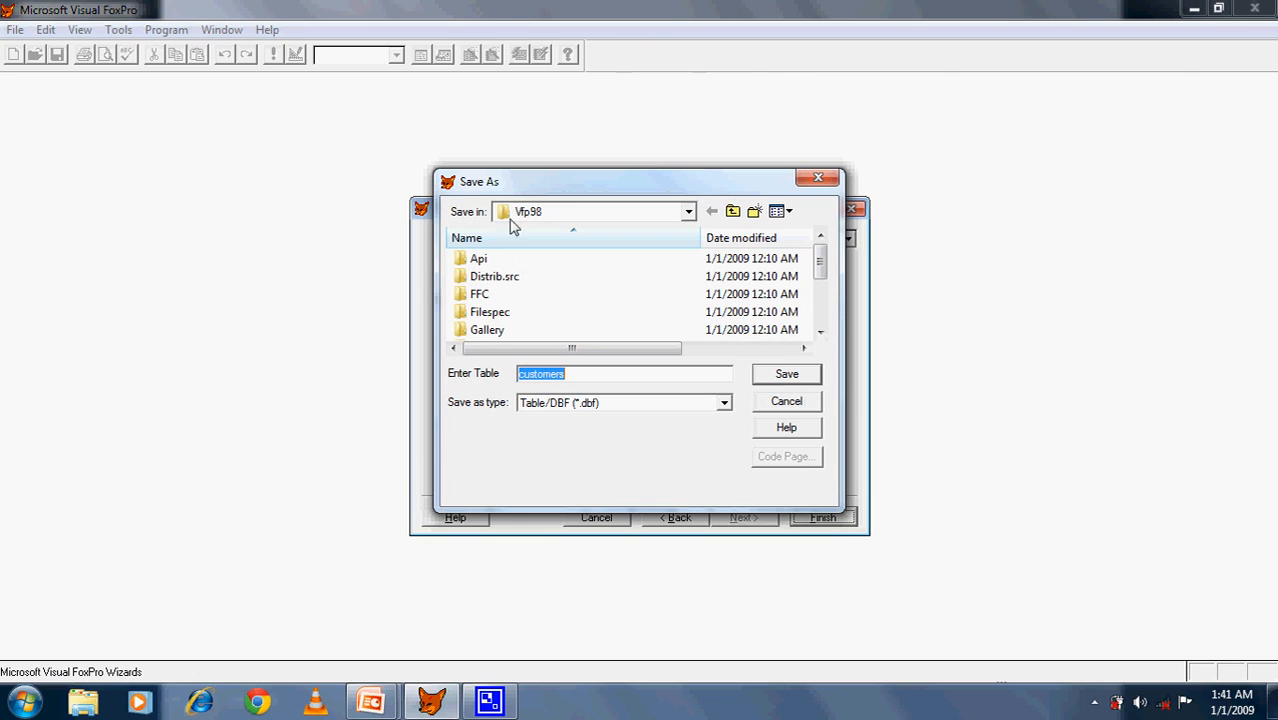
left_click(581, 377)
left_click(790, 376)
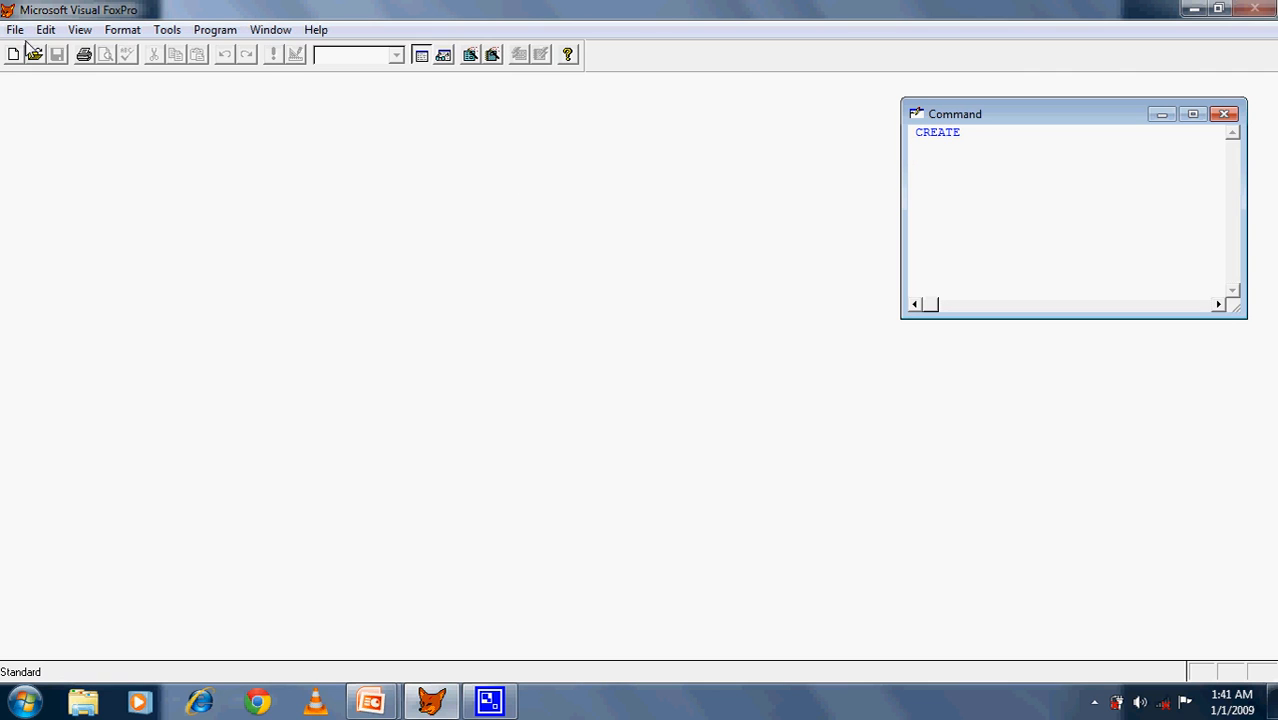
Step: Look for customers.dbf among the Table (*.dbf) files in the Vfp98 folder, and leave the file dialog without opening it
left_click(15, 30)
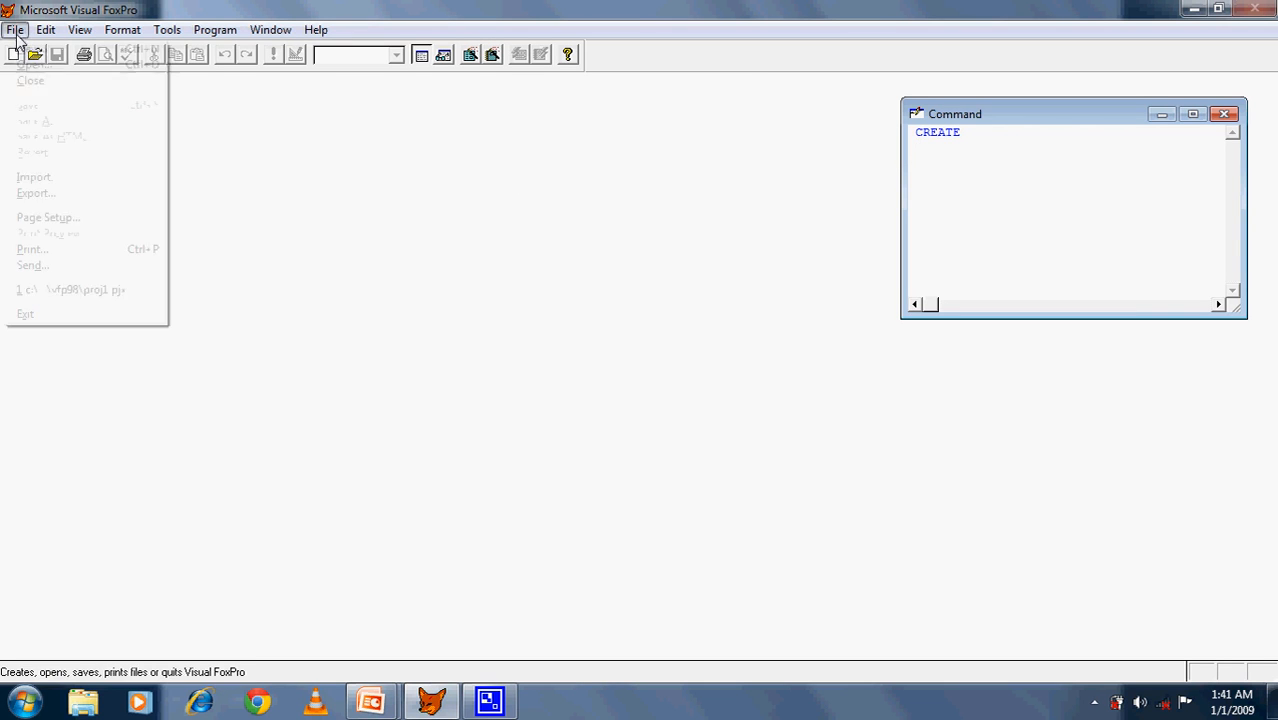
left_click(30, 66)
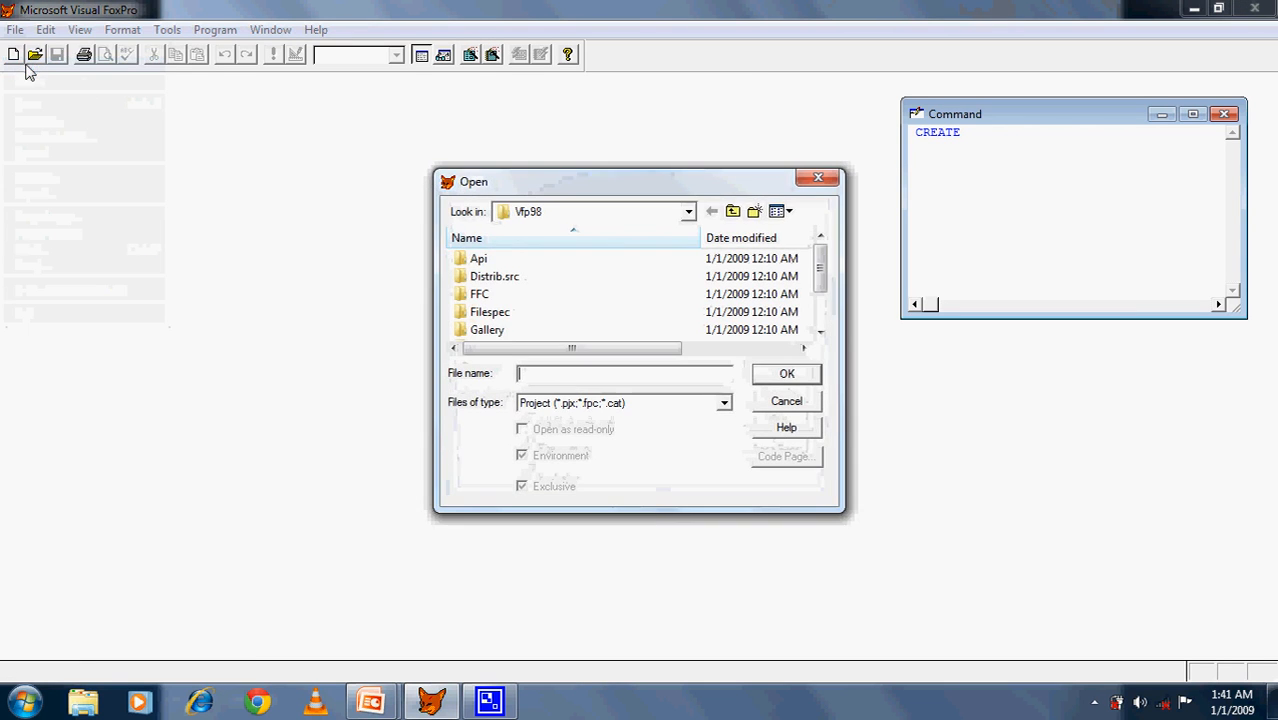
left_click_drag(820, 275, 820, 287)
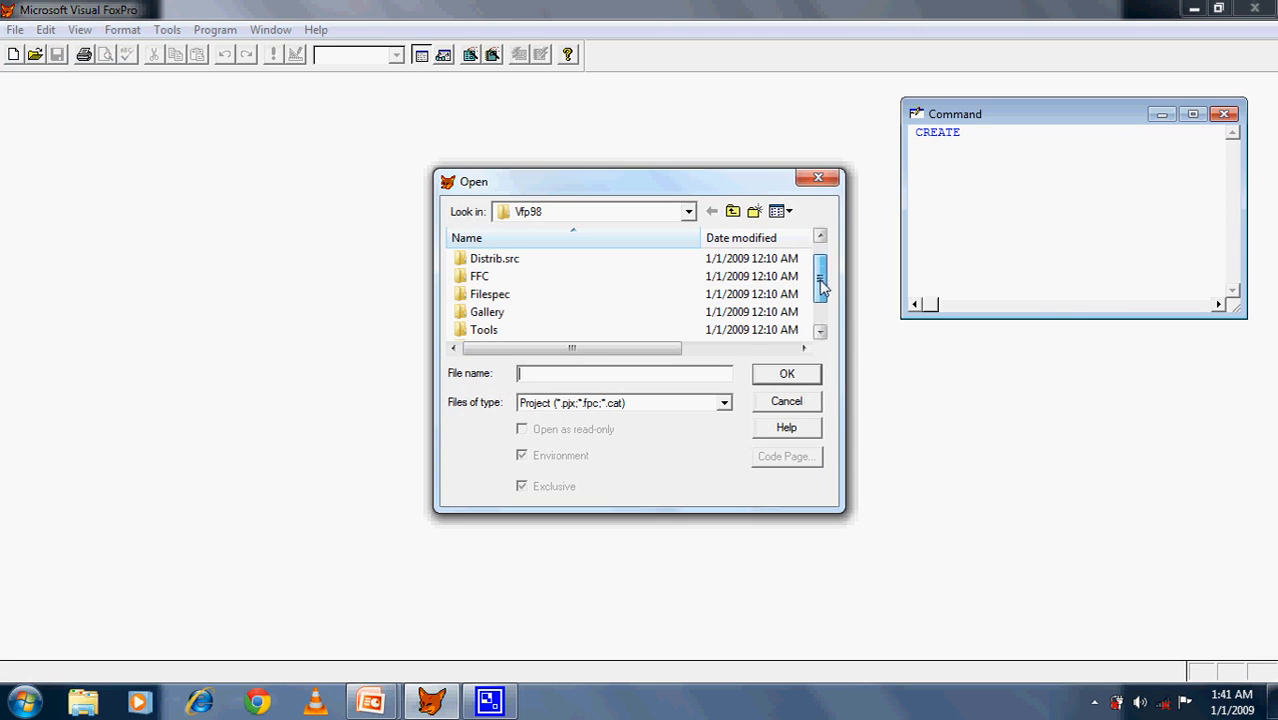
left_click(724, 403)
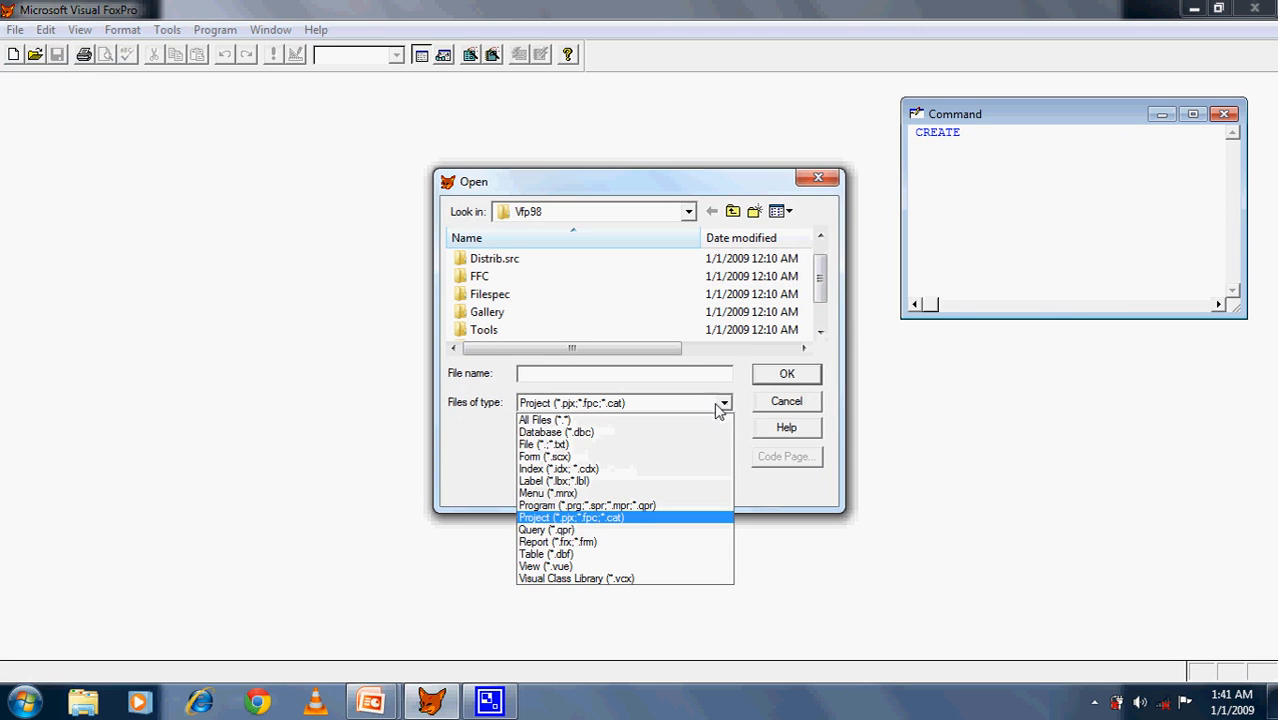
left_click(657, 555)
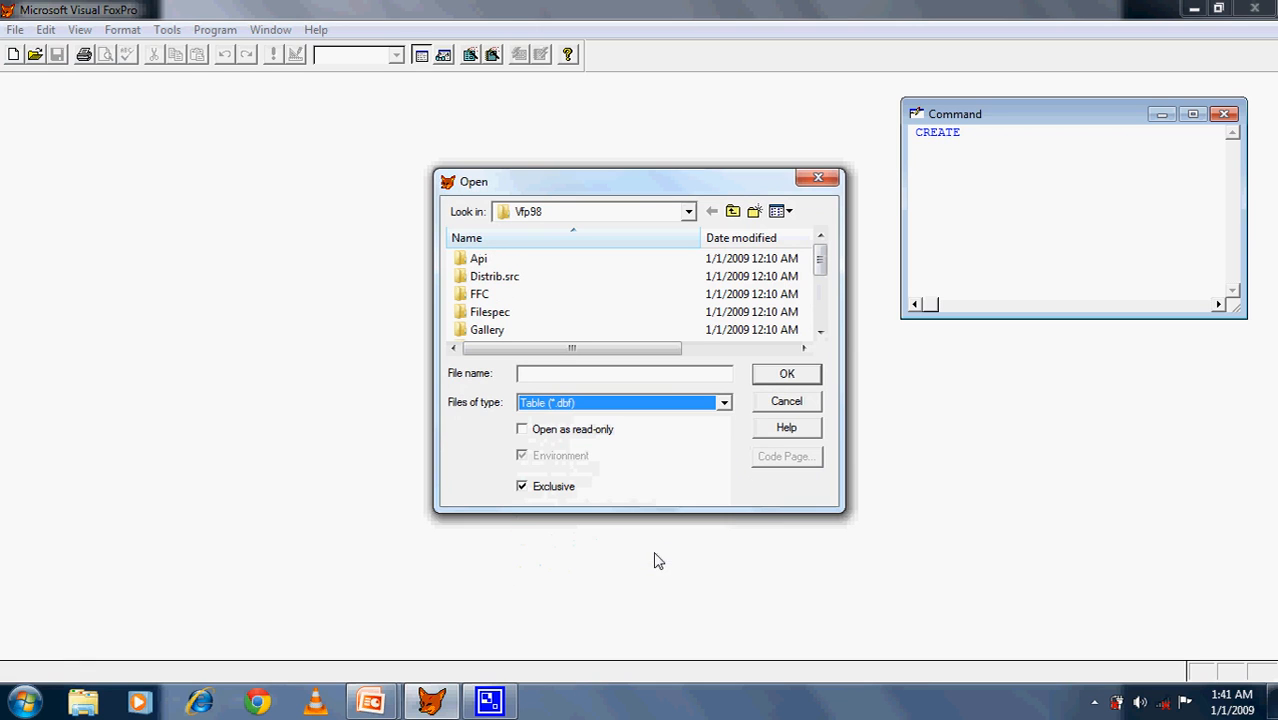
left_click(578, 404)
left_click(600, 404)
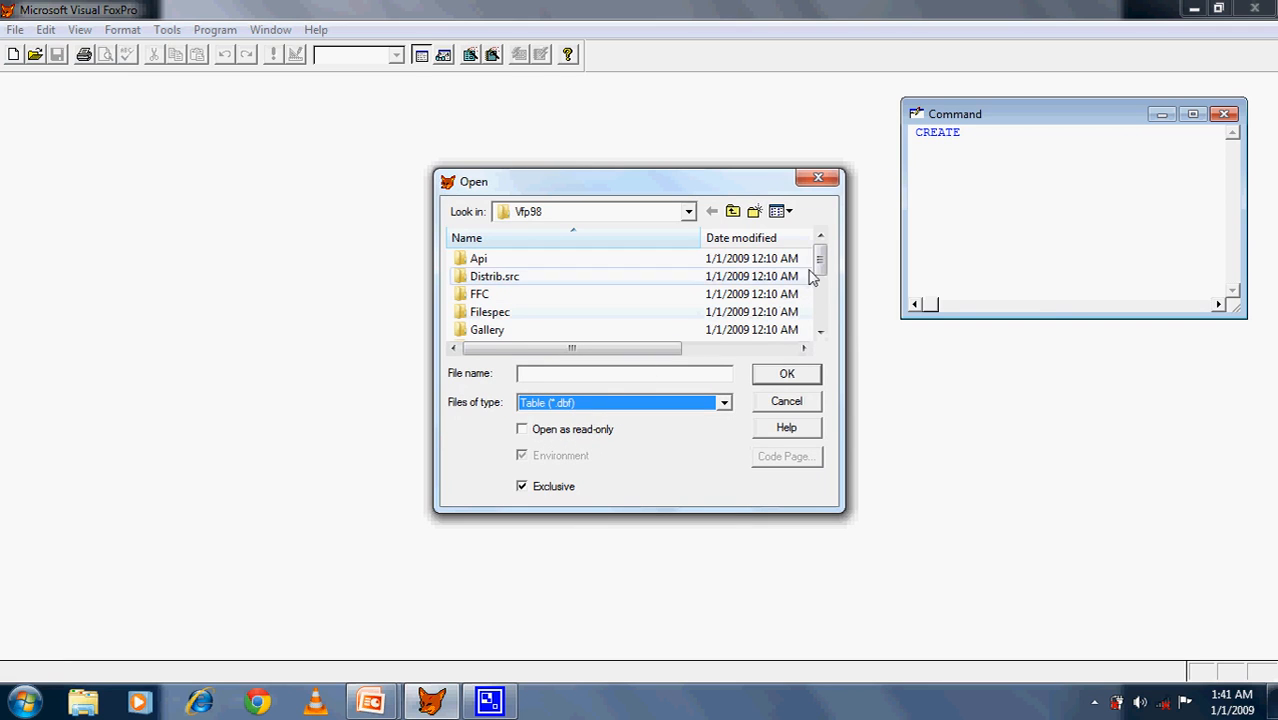
left_click_drag(822, 260, 822, 305)
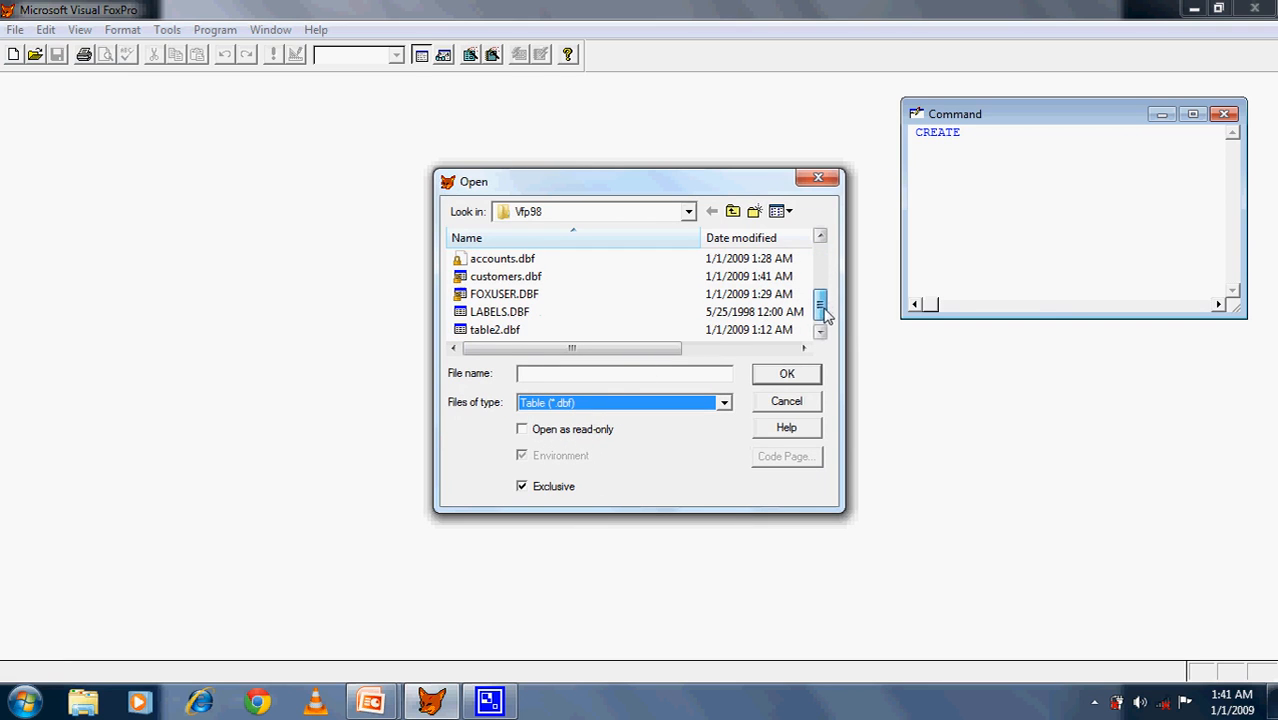
left_click(508, 278)
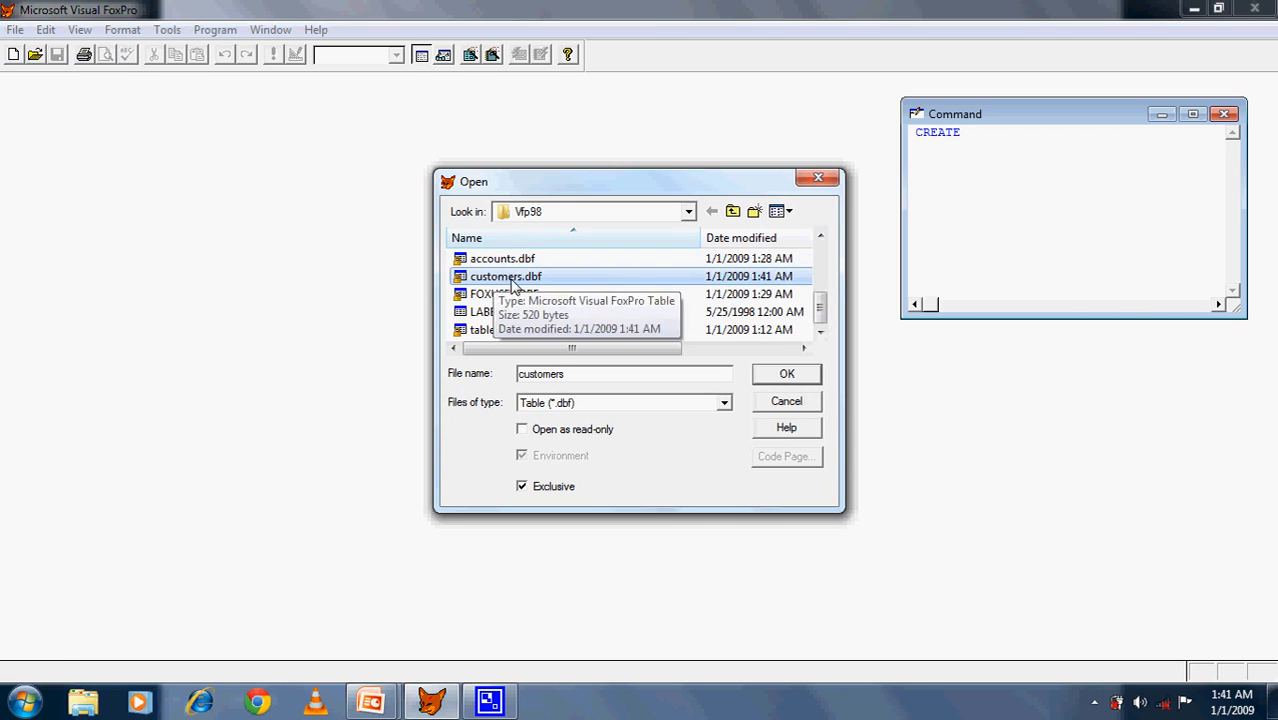
left_click(786, 405)
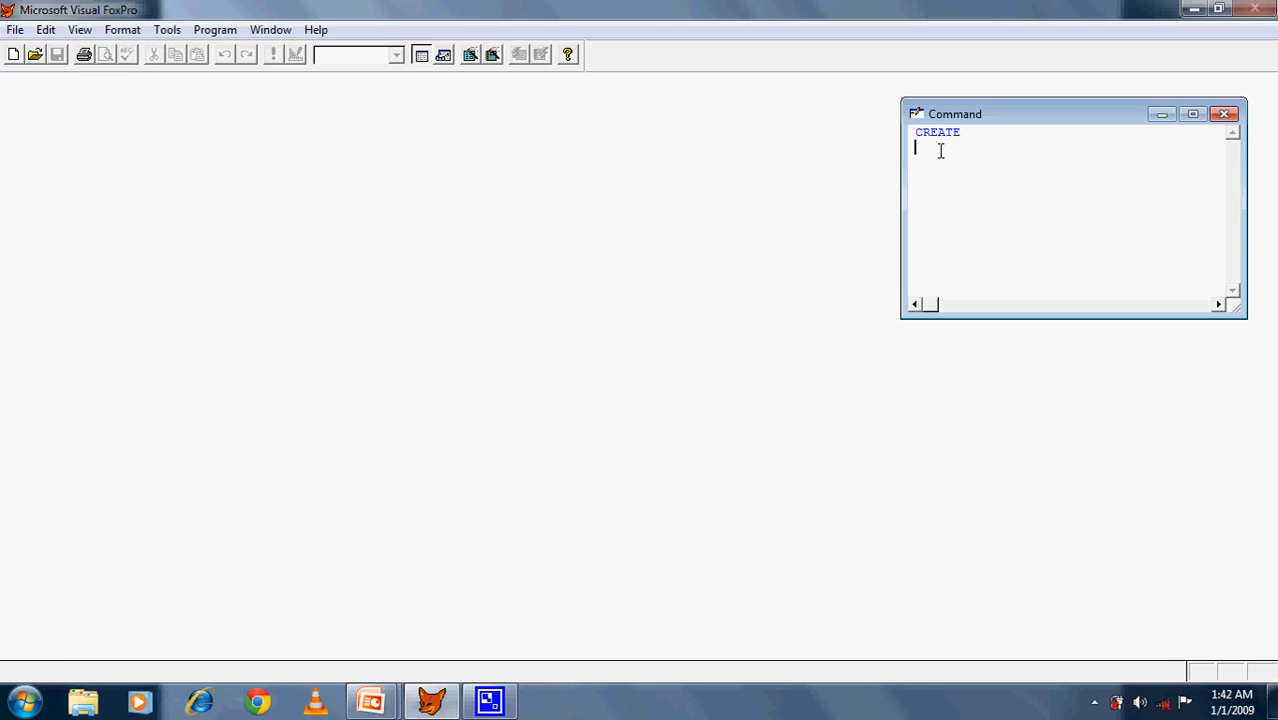
Step: Run the command "create emp" to bring up the Table Designer for emp.dbf, and cancel it without defining fields
type("create")
type("emp")
key("Return")
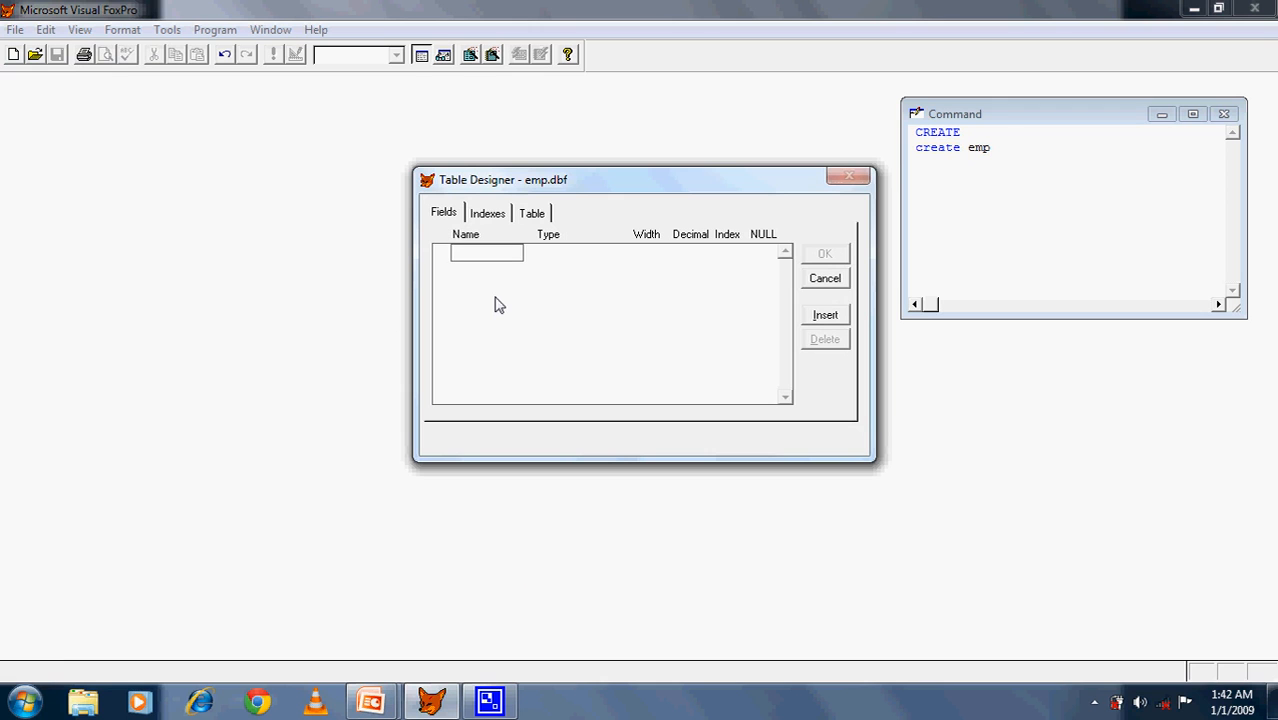
left_click(843, 283)
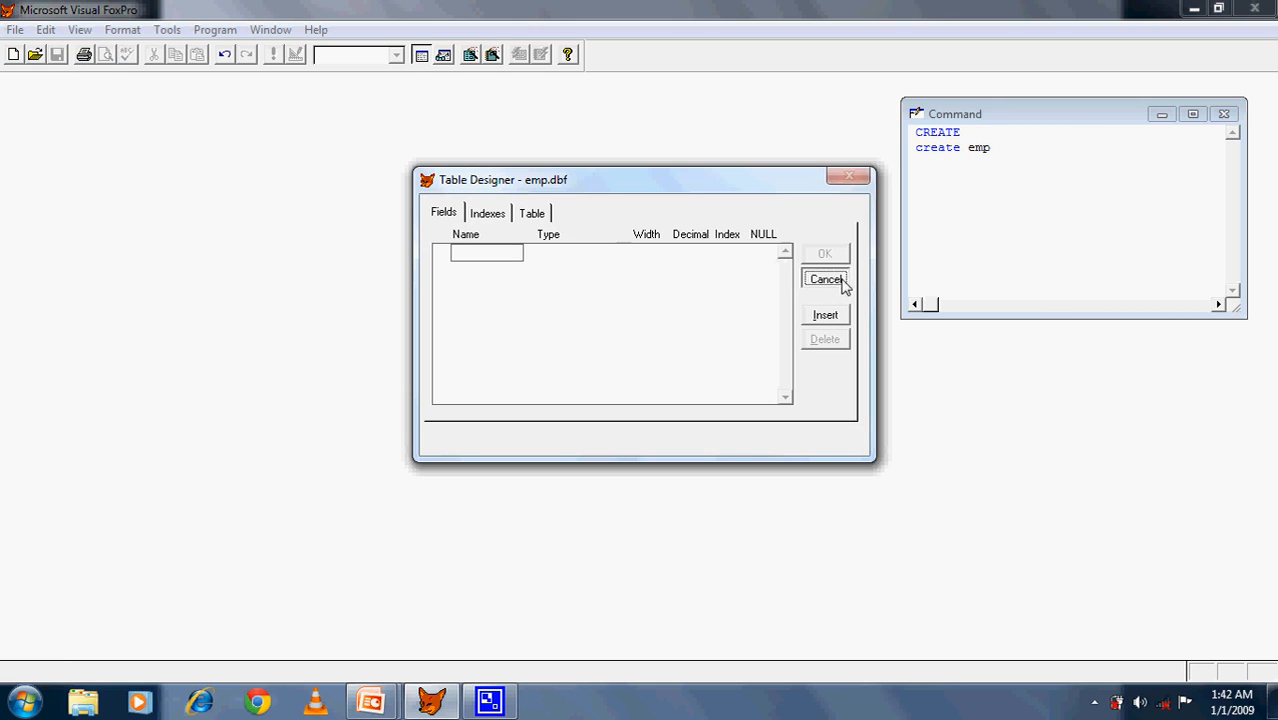
Step: Look at the New file and Wizard options for creating a Table, and cancel without making a file
left_click(15, 30)
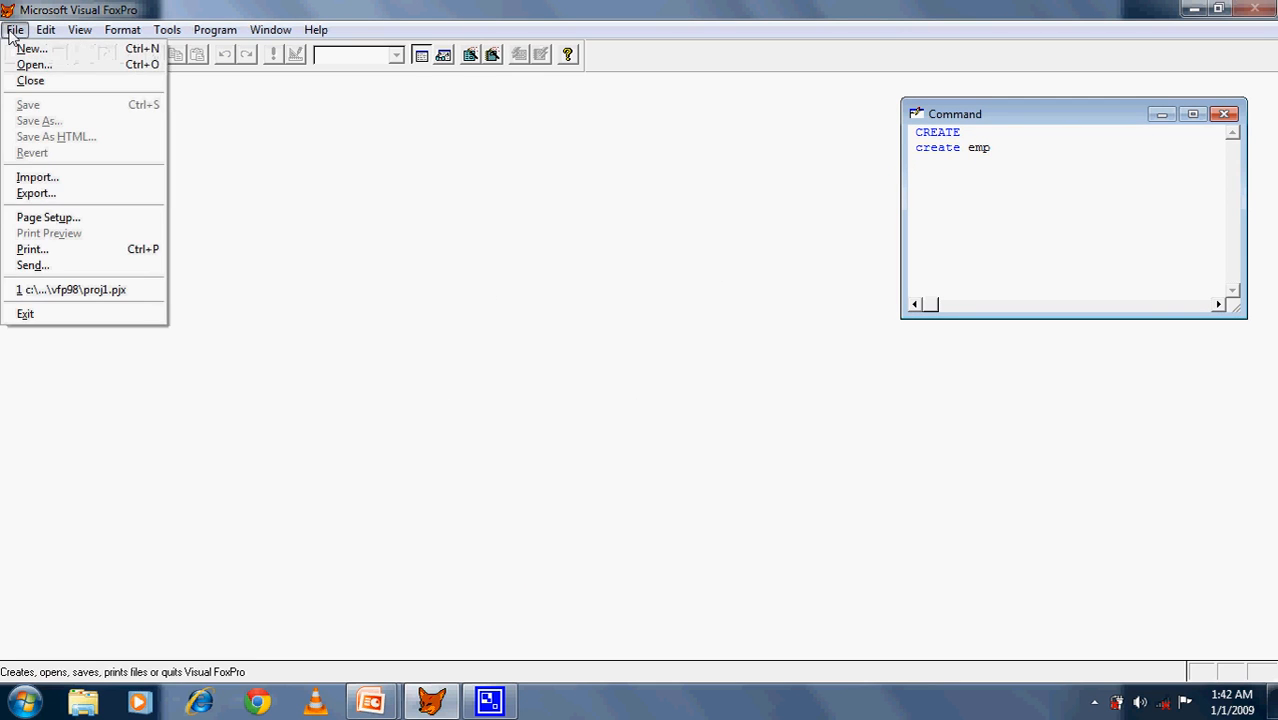
left_click(24, 56)
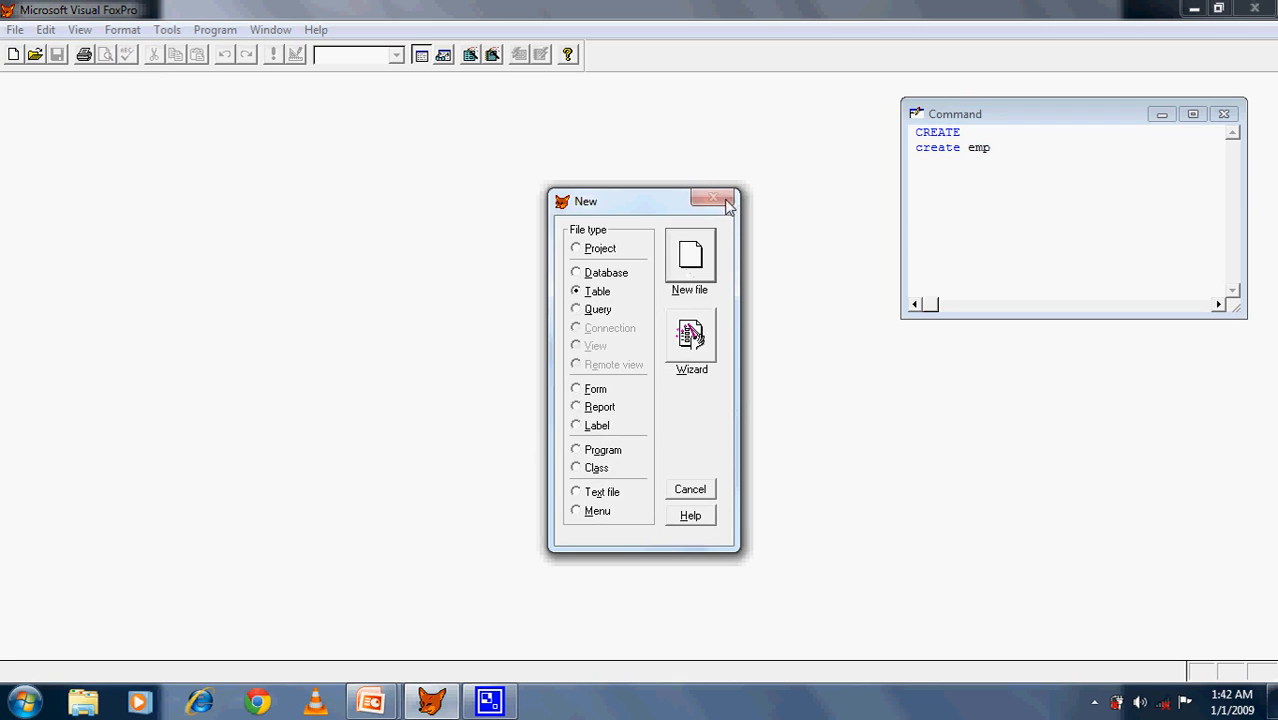
left_click(692, 490)
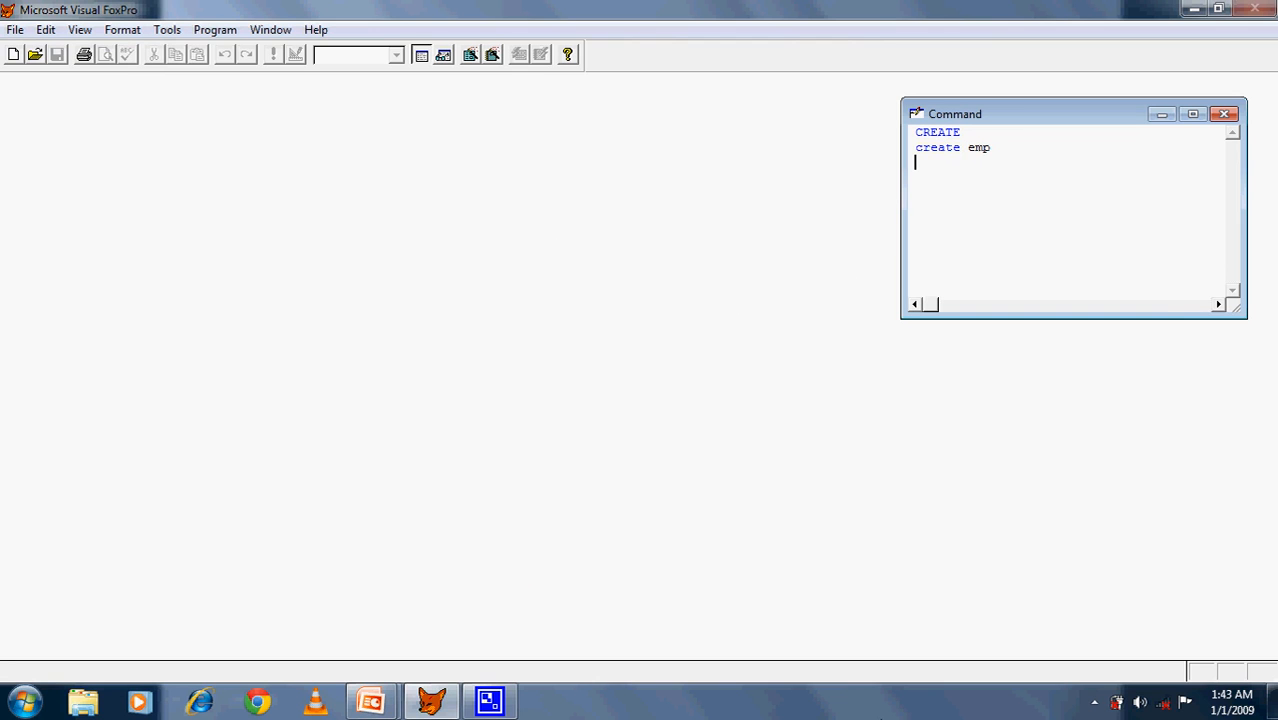
left_click(1095, 701)
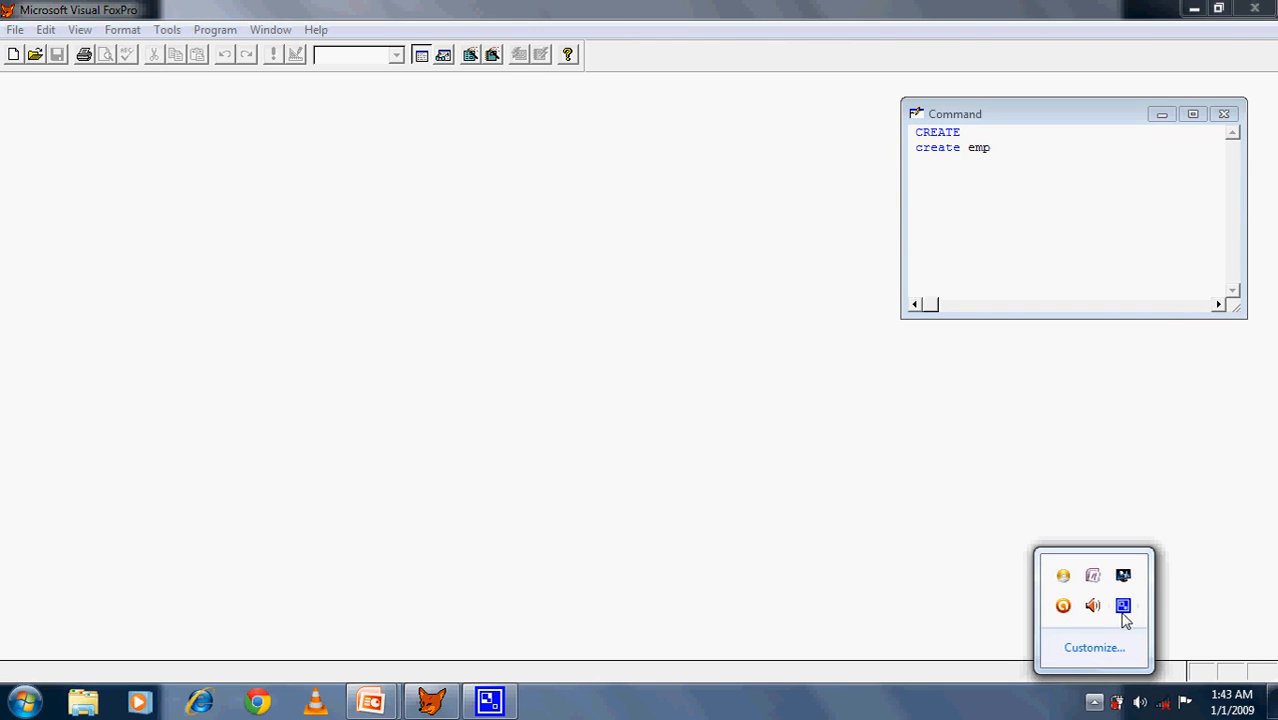